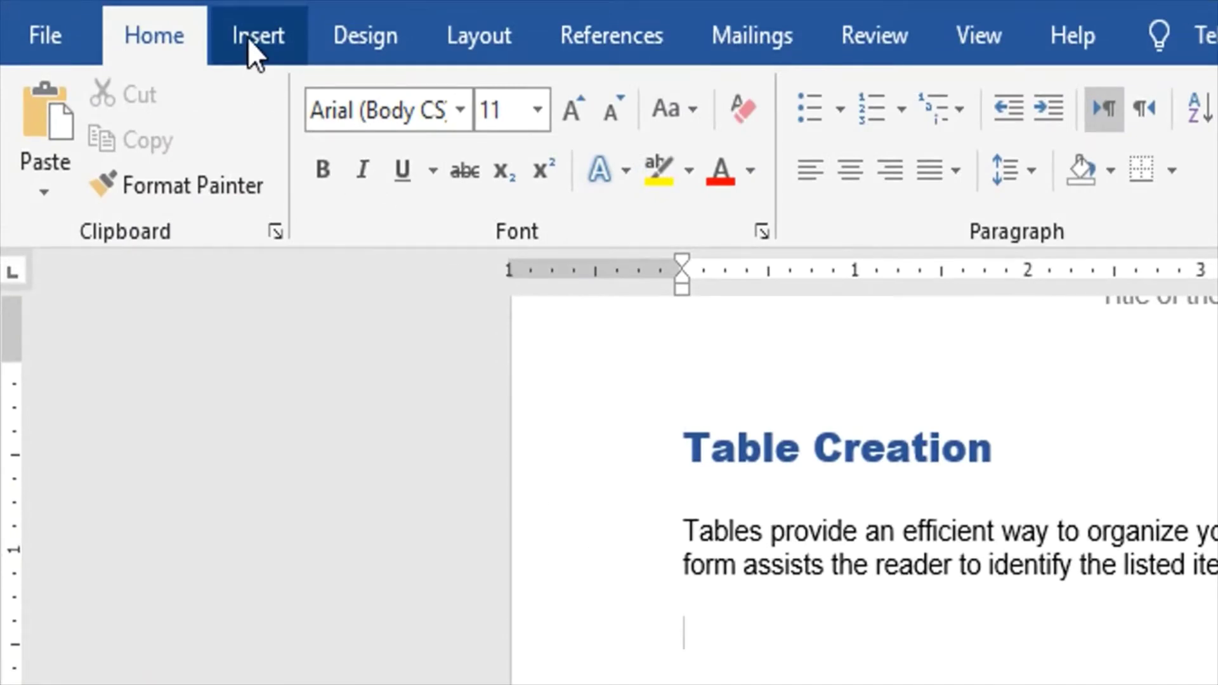
- Insert a table with five columns and five rows below the Table Creation paragraph
click(248, 37)
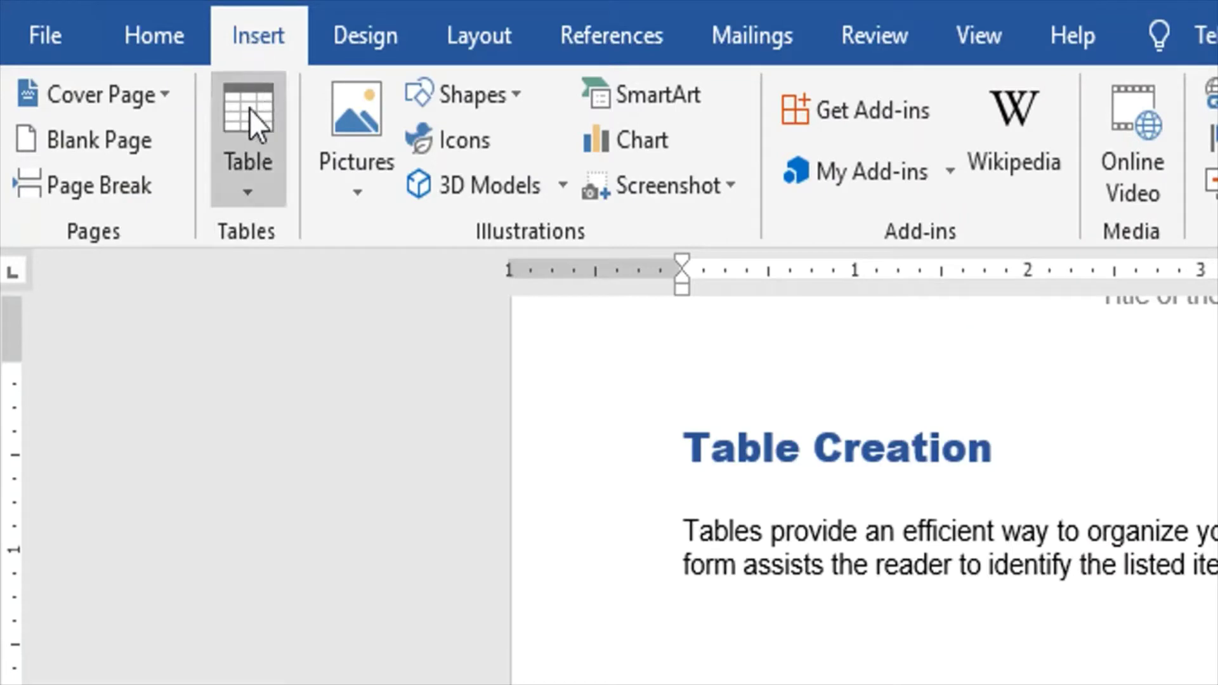
click(249, 193)
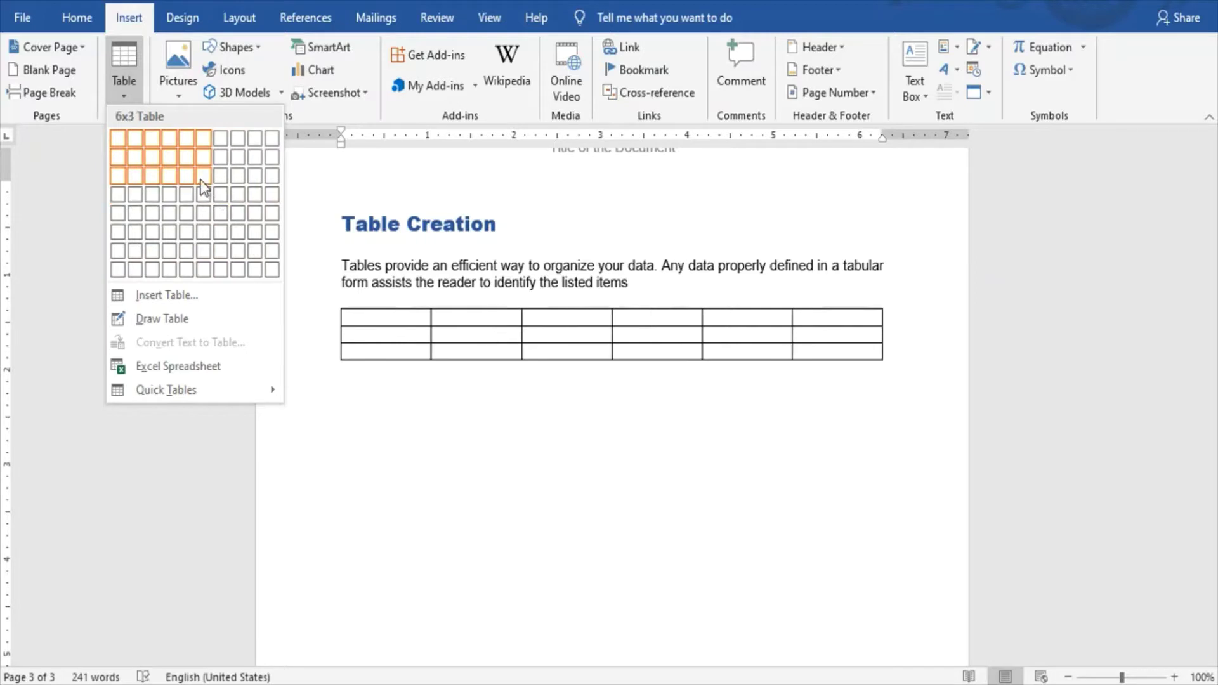
click(188, 217)
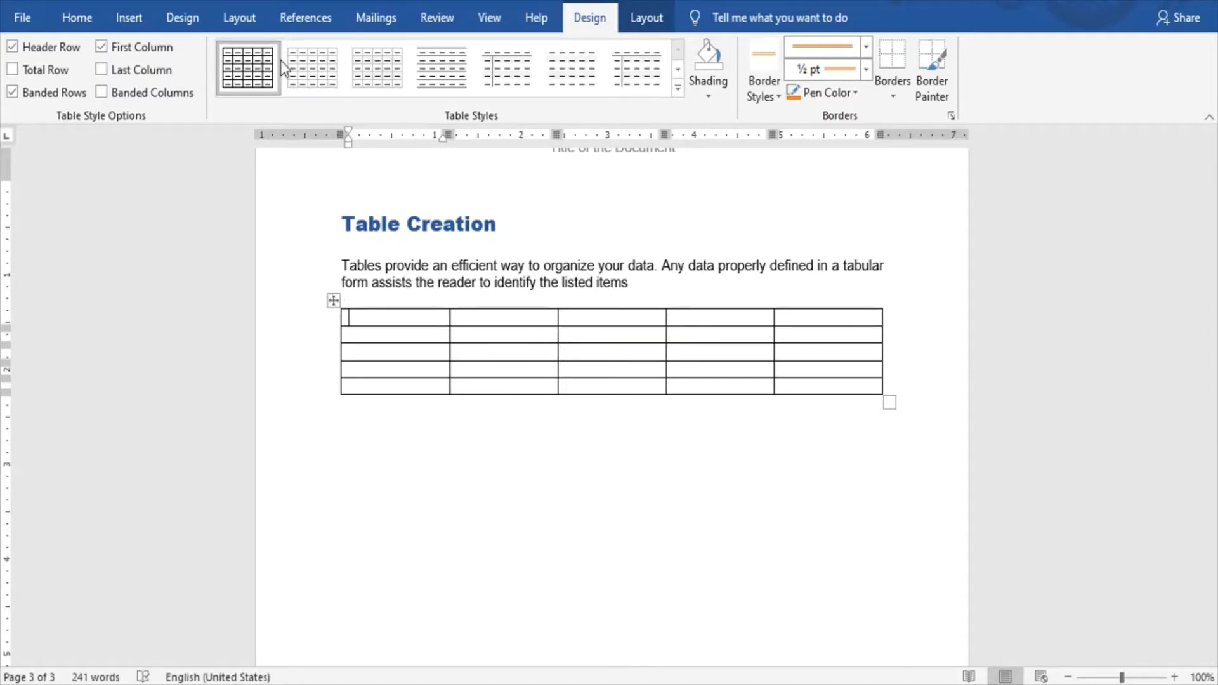
- Apply the blue grid table style with a solid blue header row and light blue banded rows
click(678, 91)
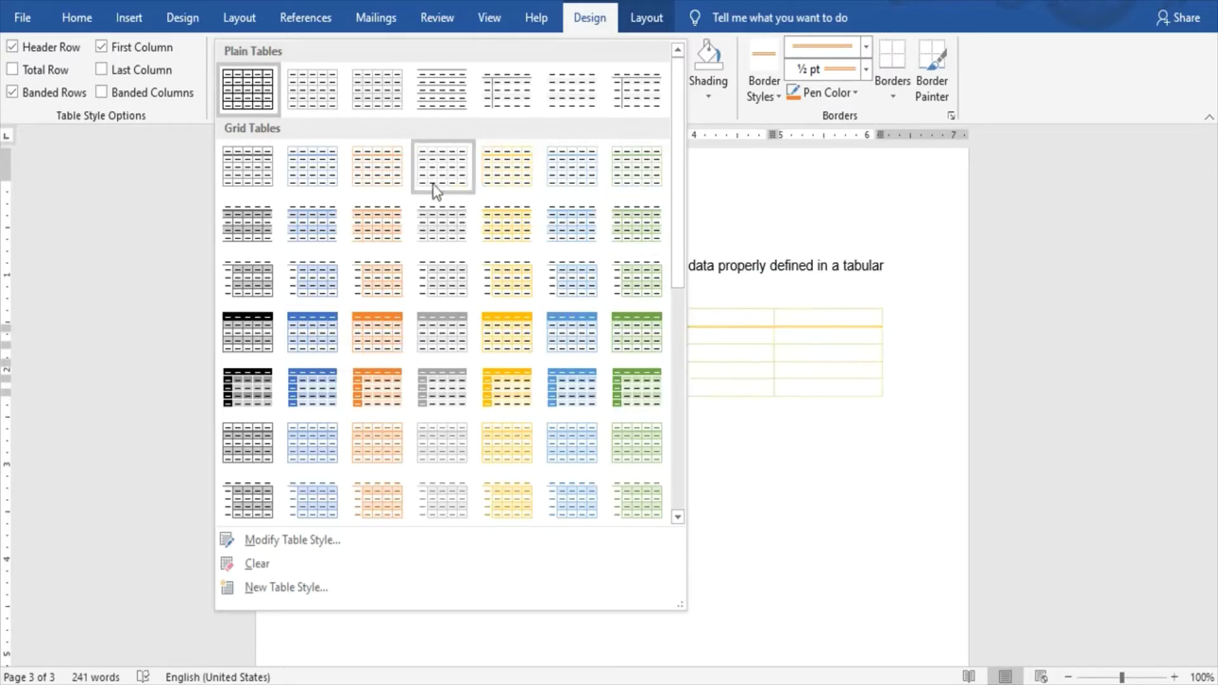
click(303, 336)
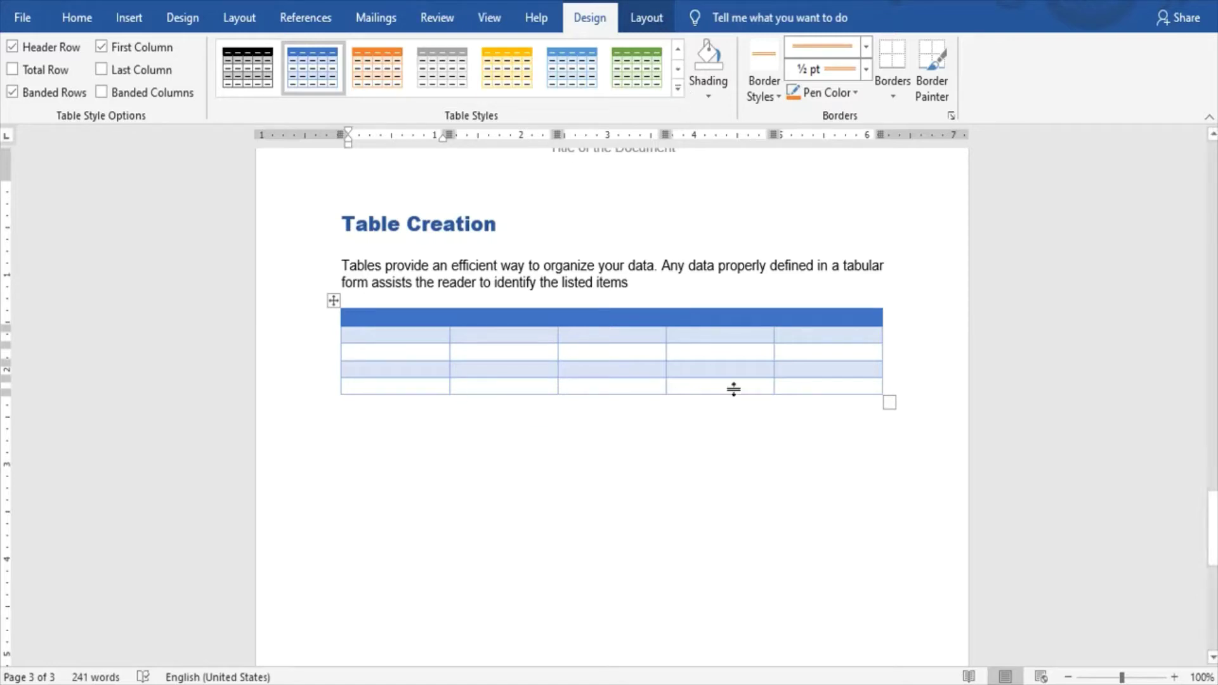
click(700, 92)
click(700, 92)
click(395, 435)
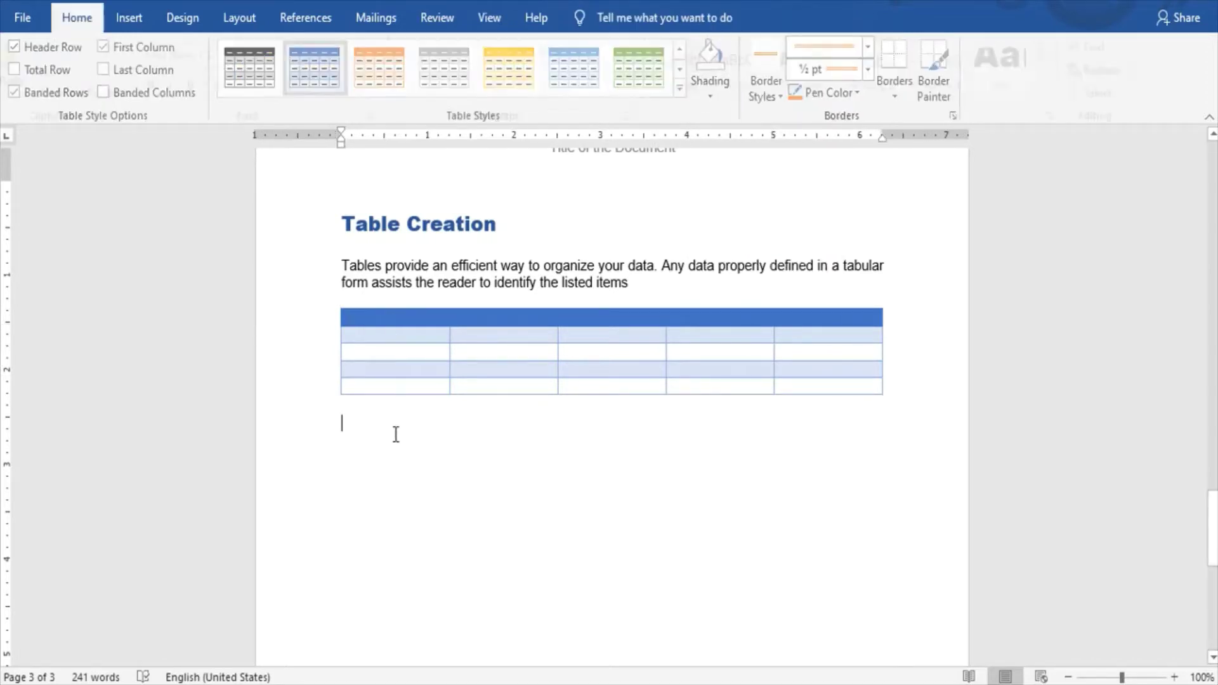
click(400, 329)
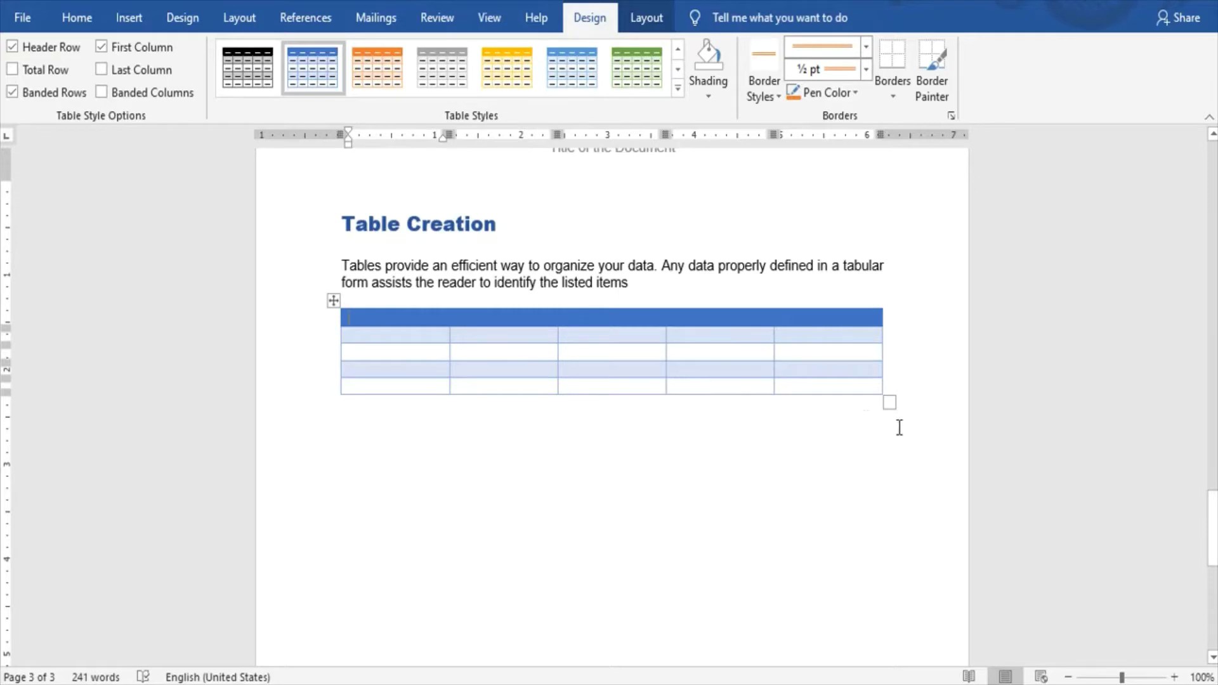
- Open the Insert Table dialog for a second table on the empty line below the blue table
click(566, 471)
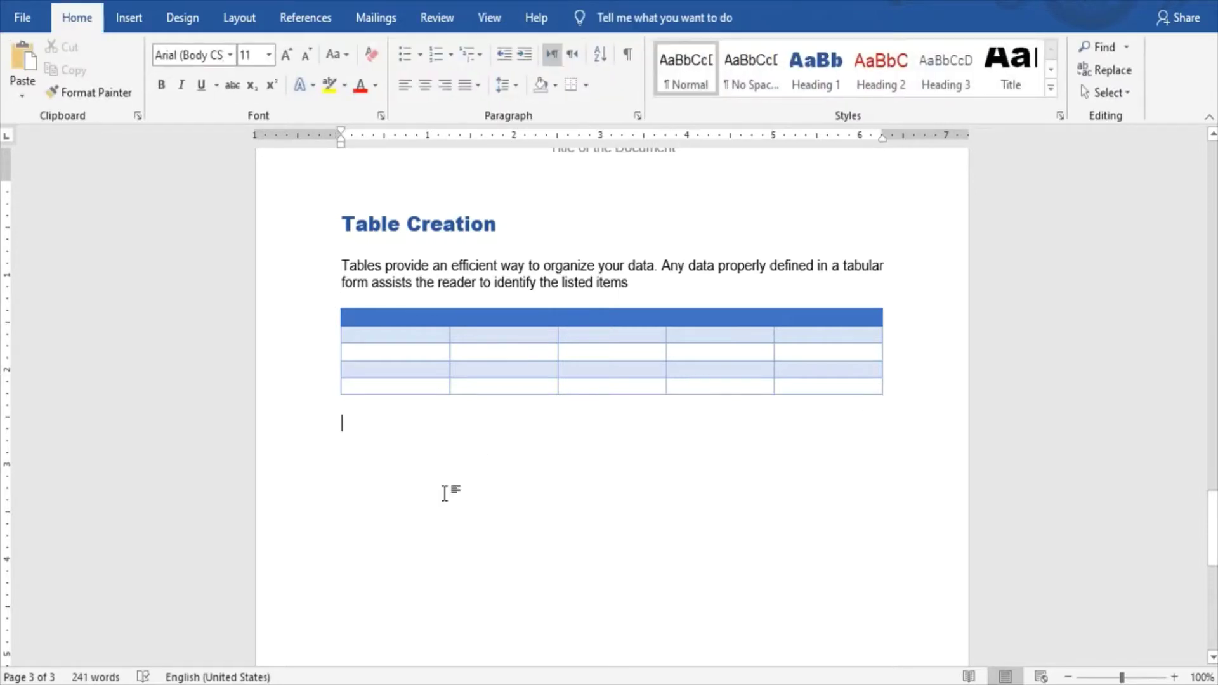
click(119, 15)
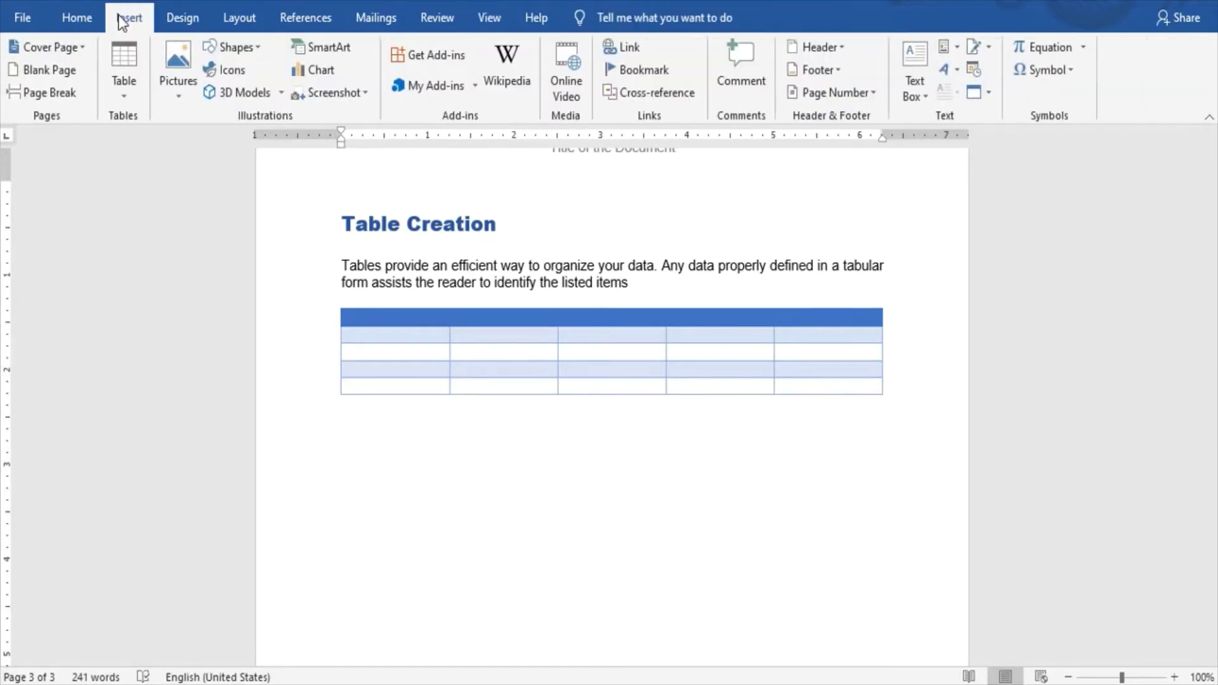
click(117, 81)
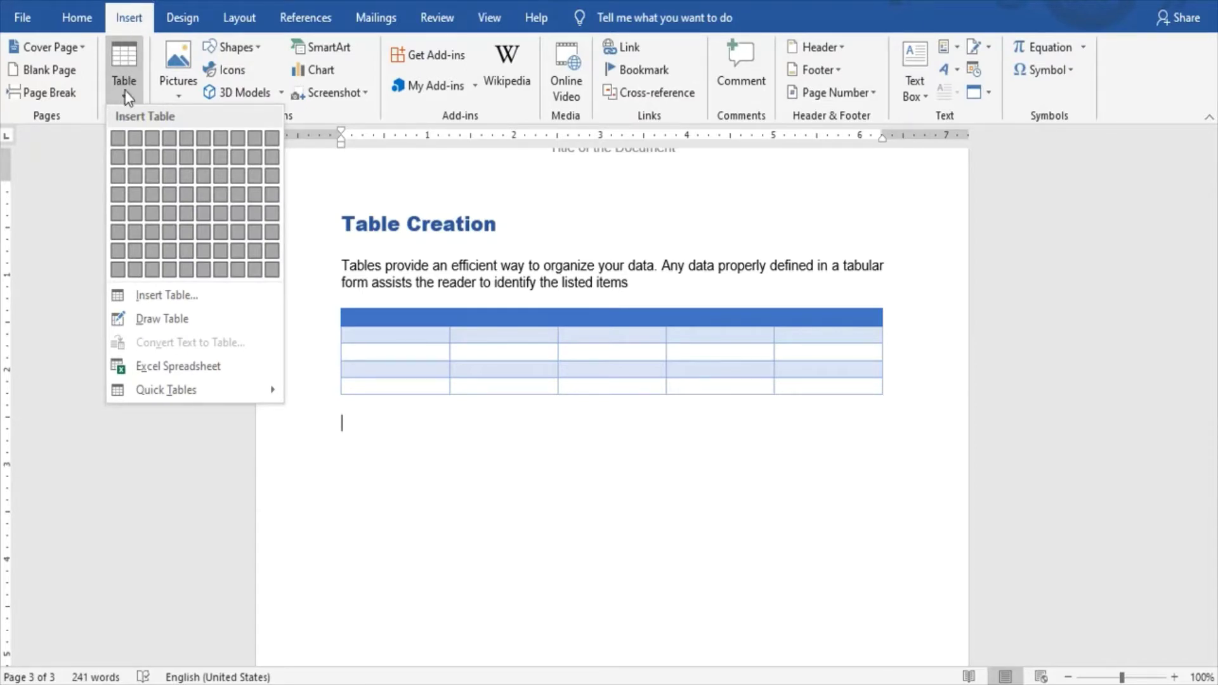
click(155, 303)
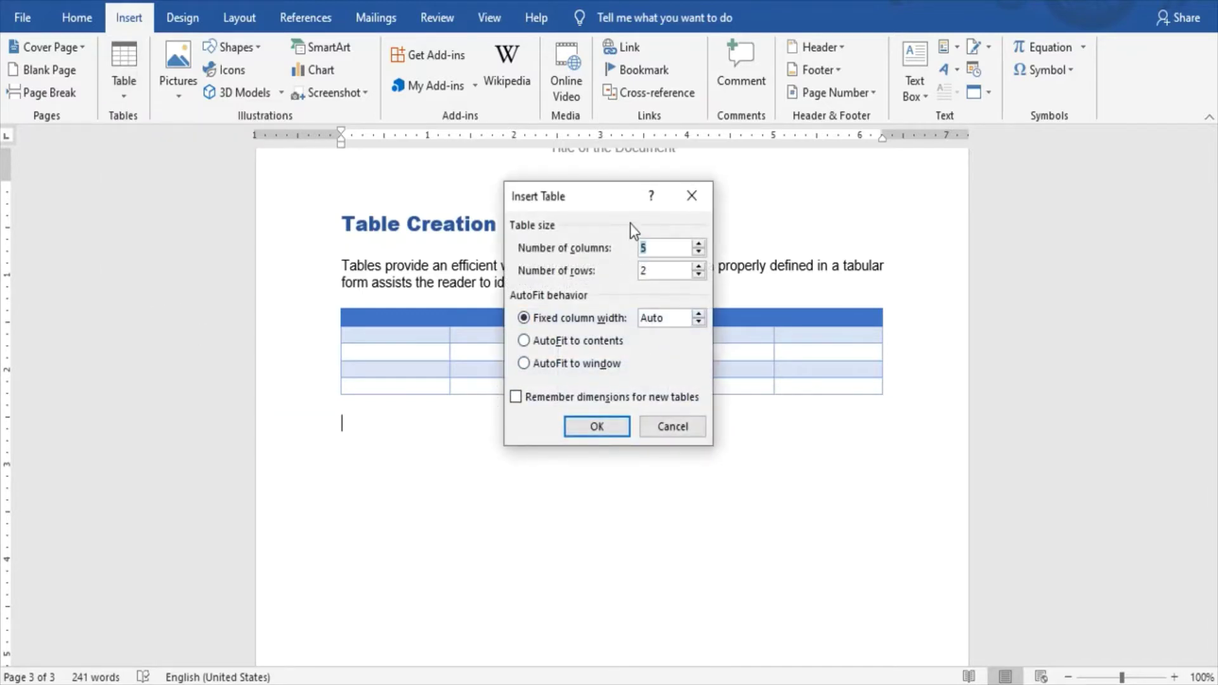
drag(607, 199, 588, 284)
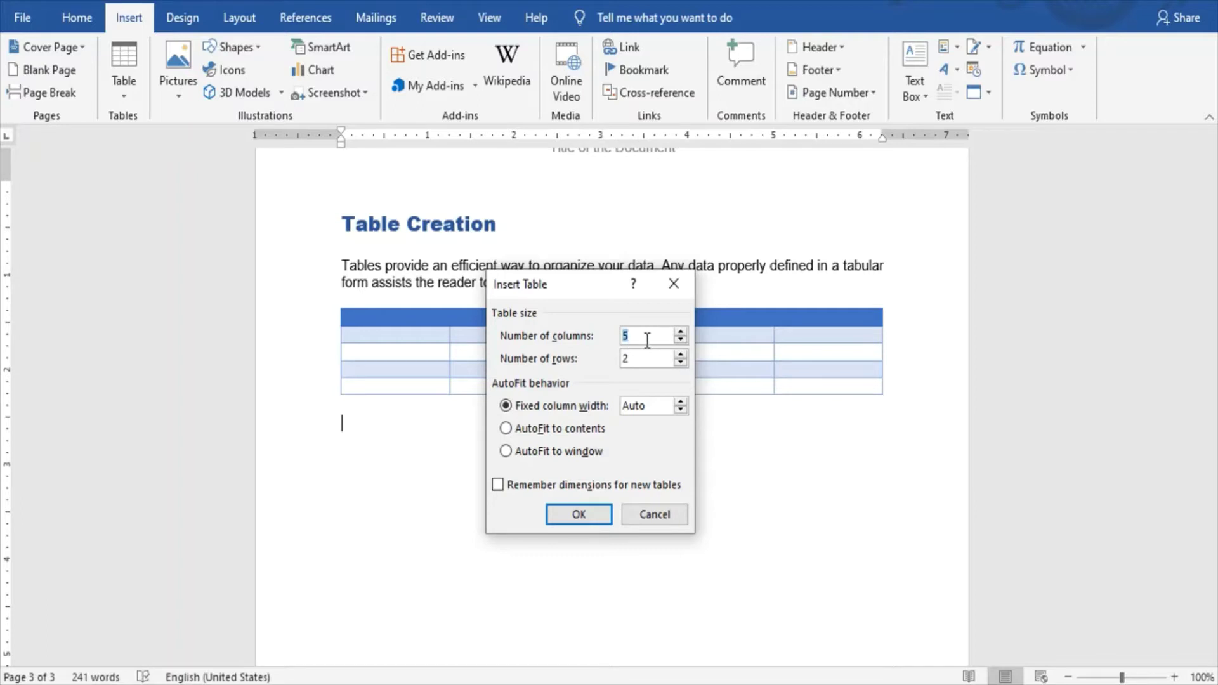
- Try out different numbers of columns and rows for the new table
click(681, 333)
click(681, 333)
click(681, 333)
click(681, 333)
click(680, 333)
click(680, 341)
click(680, 355)
click(680, 355)
click(681, 354)
click(680, 355)
click(680, 354)
click(680, 354)
click(681, 354)
click(681, 355)
click(681, 355)
click(681, 354)
- Set the new table's size to 10 columns and 10 rows
click(680, 340)
text(10)
drag(647, 359, 613, 359)
text(10)
- Try out different fixed column widths for the new table and return the width to Auto
click(662, 409)
click(681, 402)
click(681, 402)
click(681, 402)
click(682, 402)
click(682, 402)
click(682, 404)
click(682, 404)
click(682, 411)
click(682, 411)
click(682, 410)
click(682, 410)
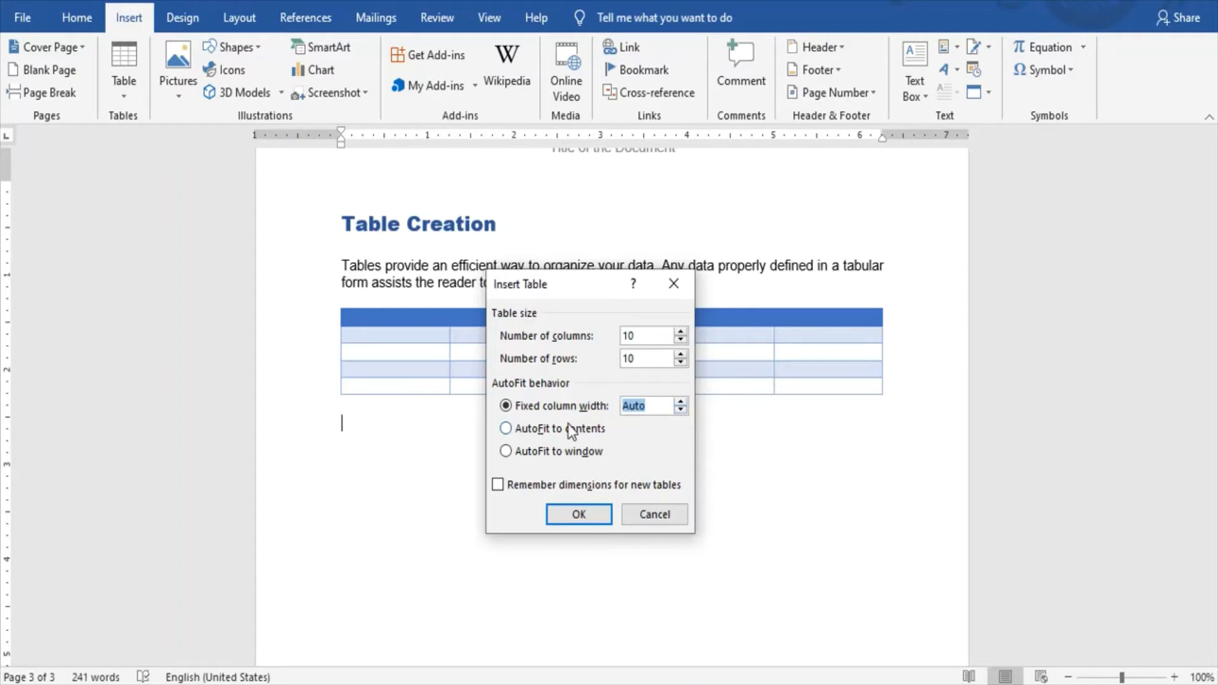
- Choose AutoFit to contents as the column behaviour and insert the table
click(519, 429)
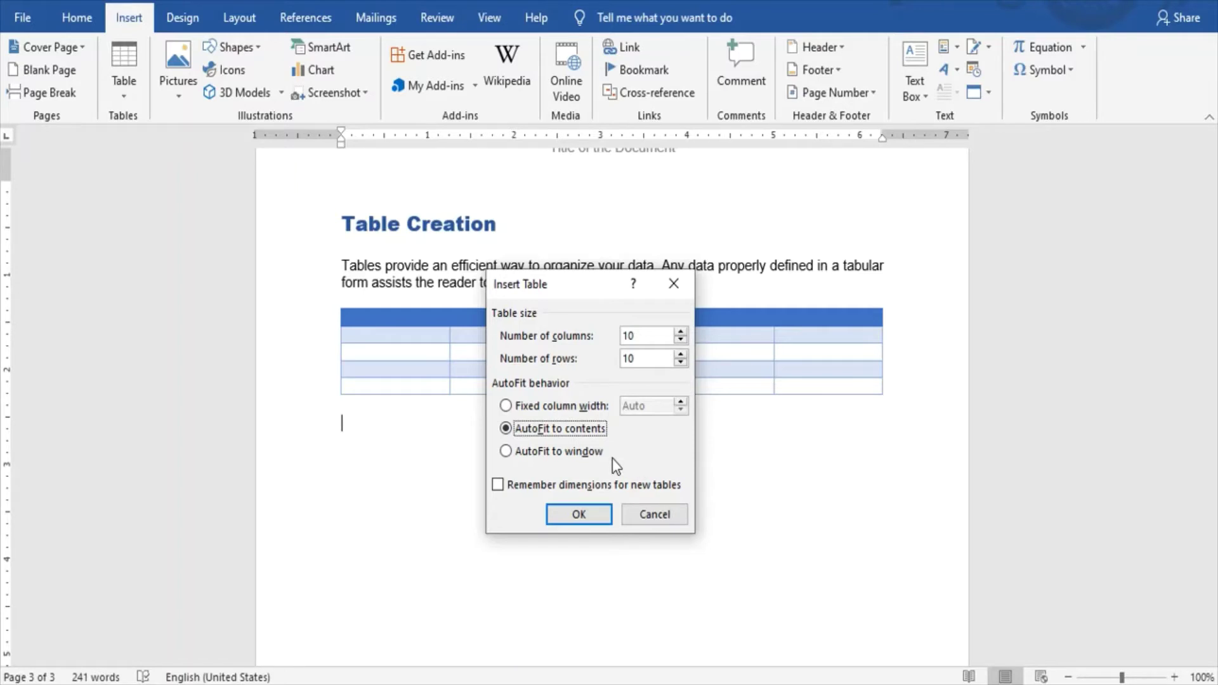
click(577, 456)
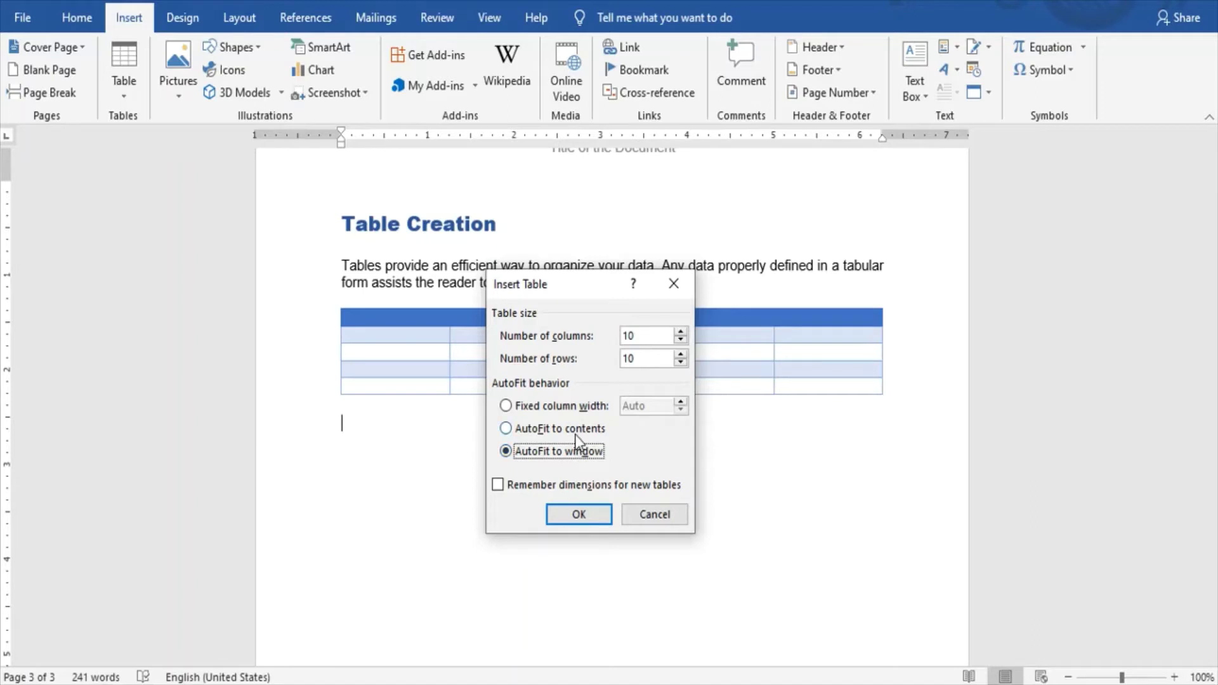
click(574, 433)
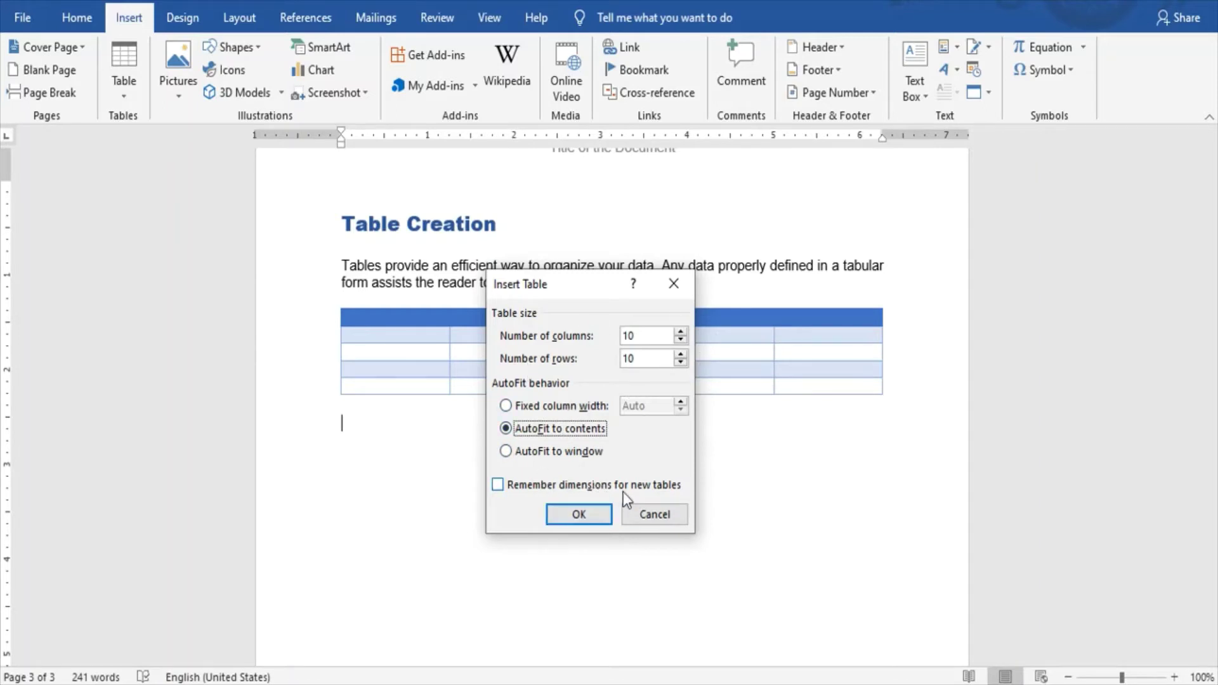
click(571, 521)
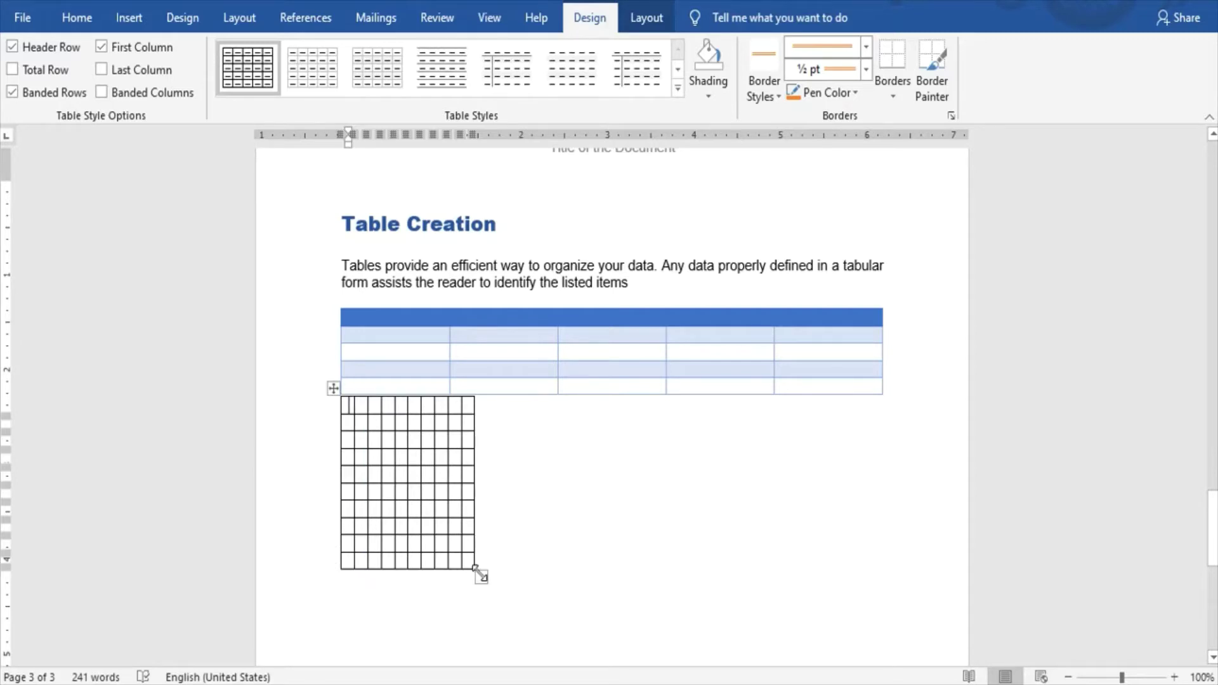
- Enlarge the second table so it spans about the same width as the blue table, with taller rows
drag(480, 575, 877, 494)
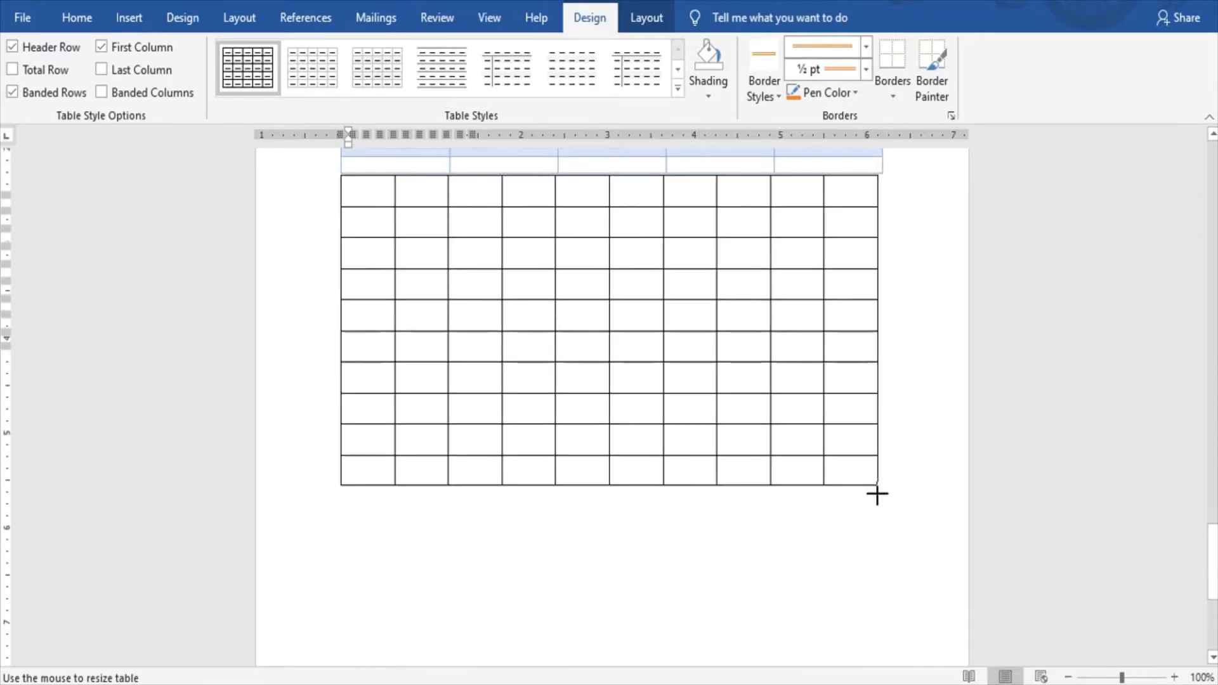
scroll(651, 522, up, 2)
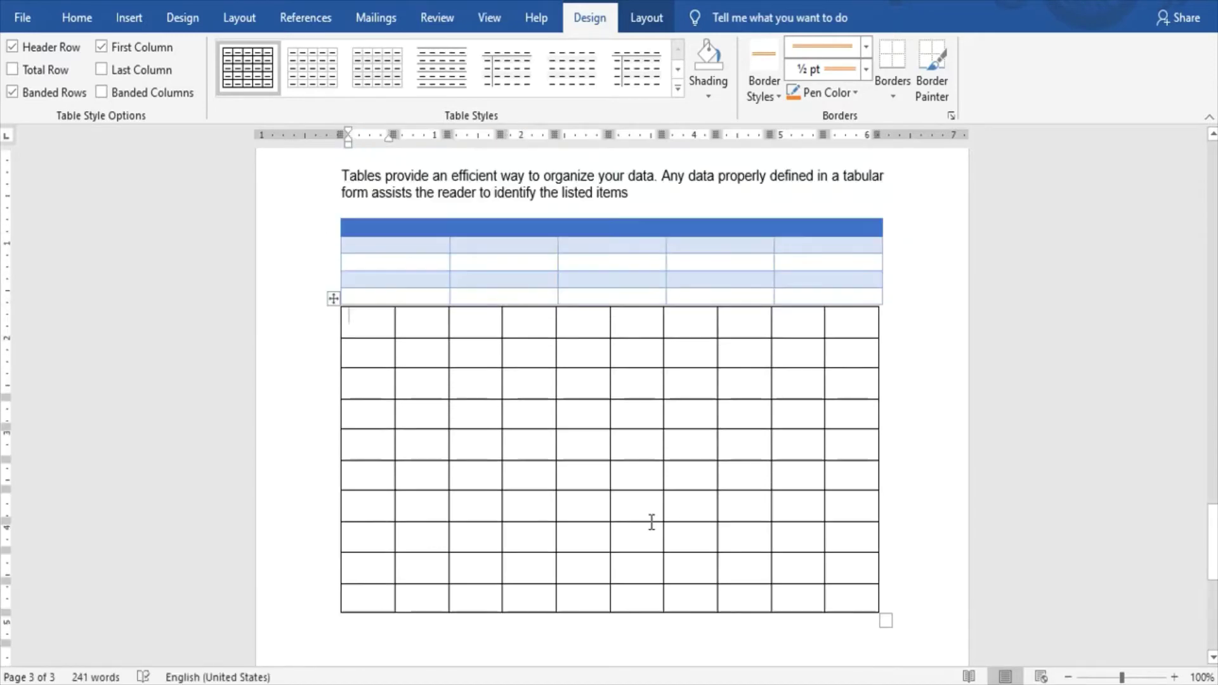
scroll(650, 522, up, 2)
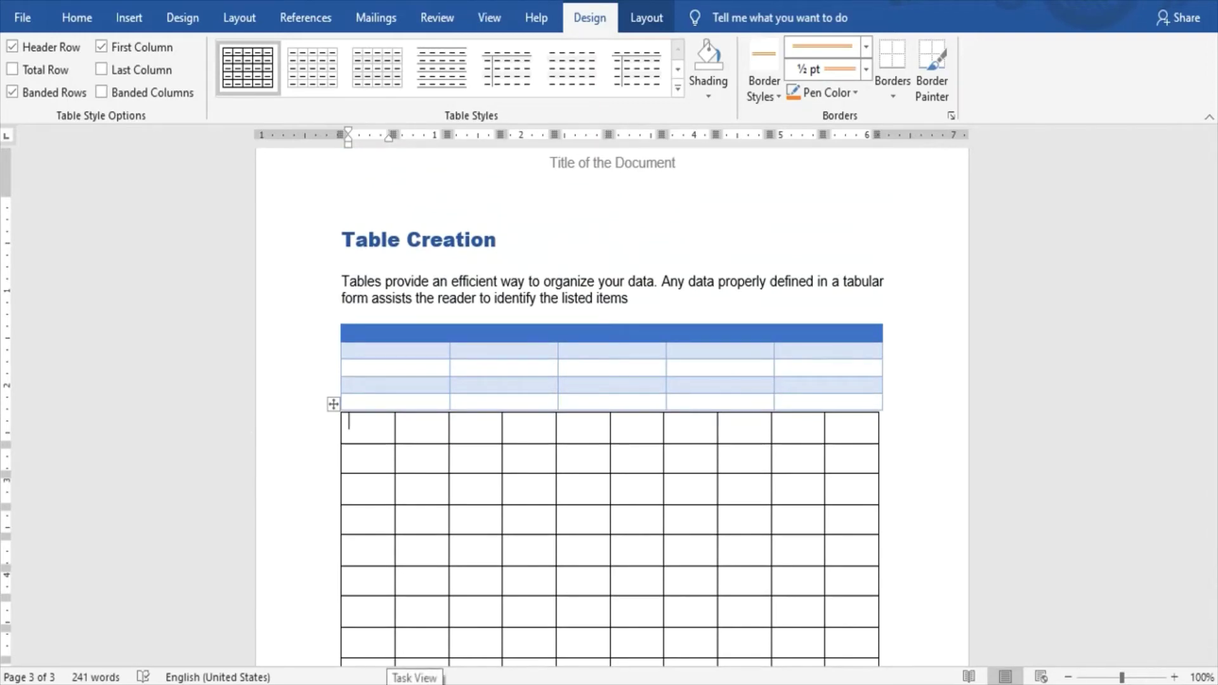
- Enter the headings "Sr No." and "Description" in the first two cells of the second table's top row
text(Ser)
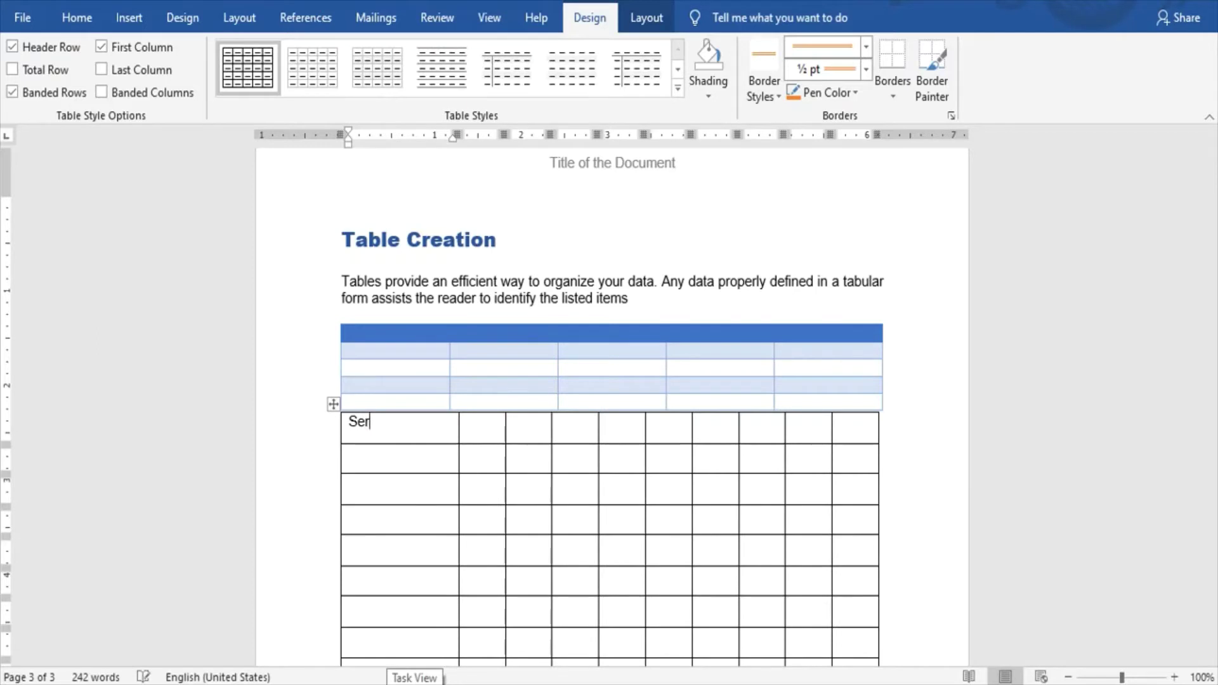
key(BackSpace)
text(r)
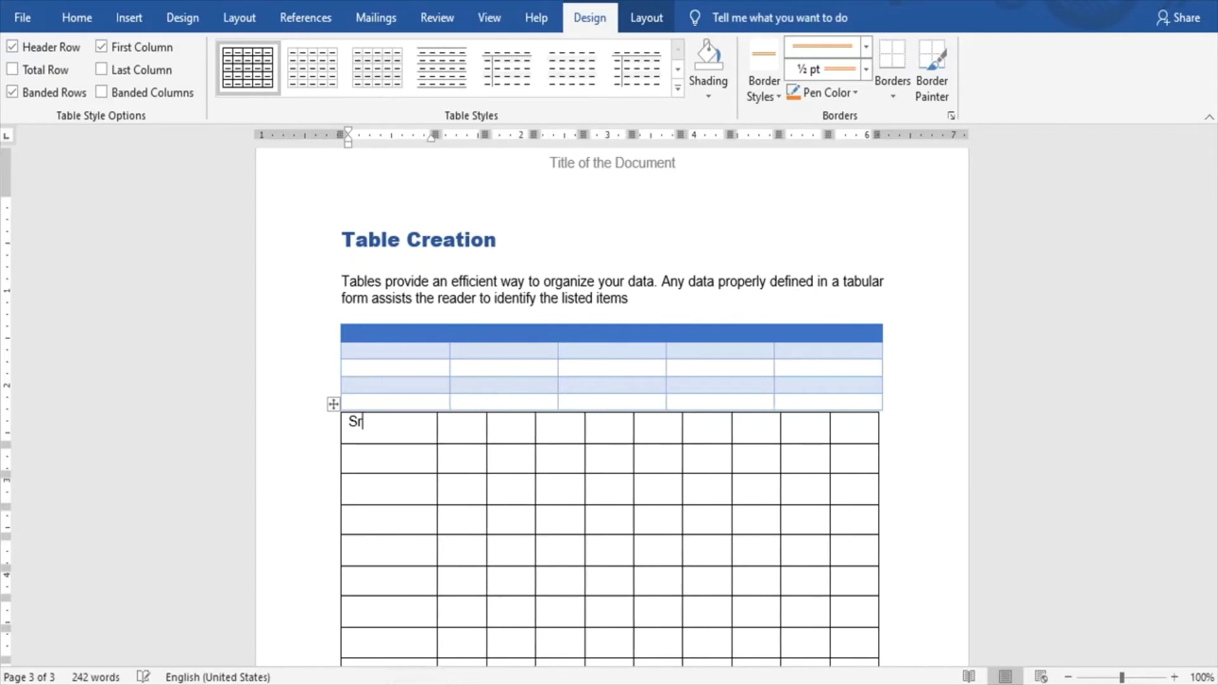
text(N)
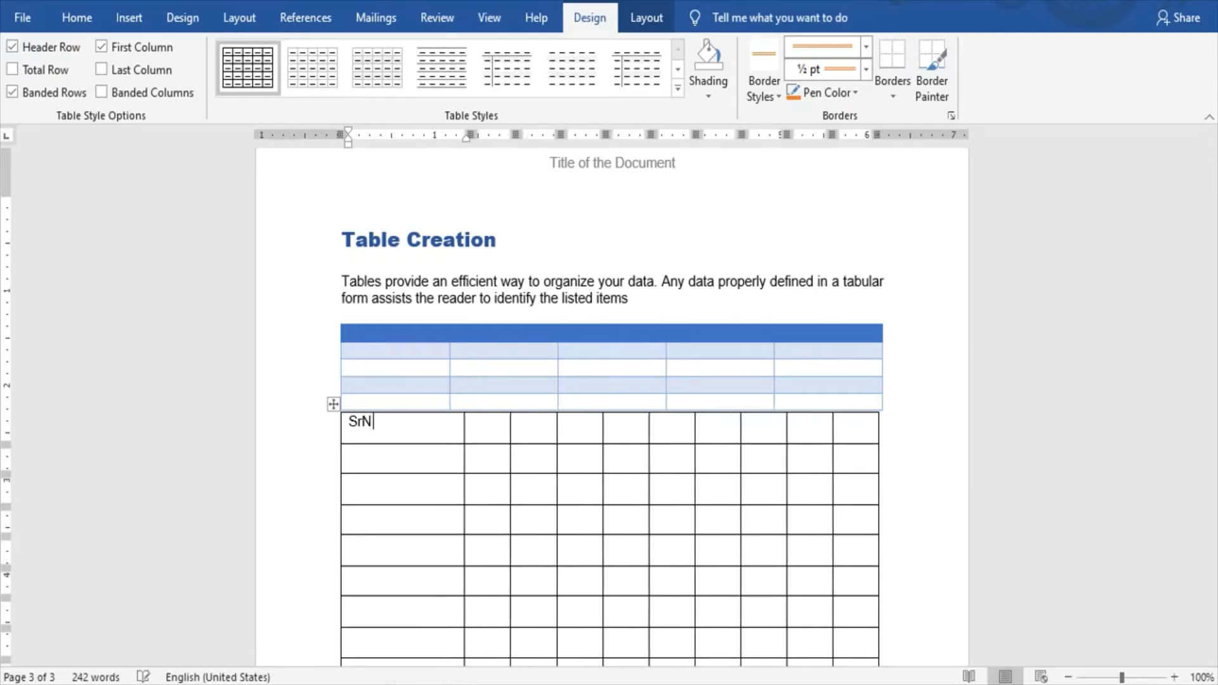
key(BackSpace)
text(No.)
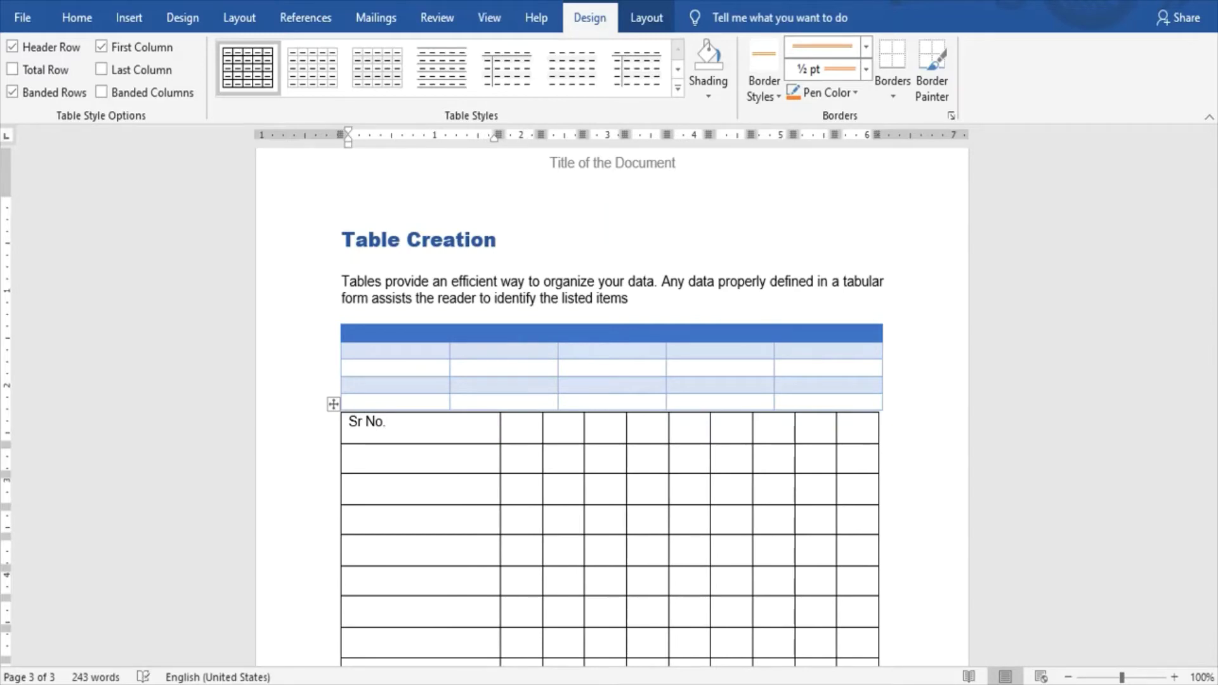
click(527, 438)
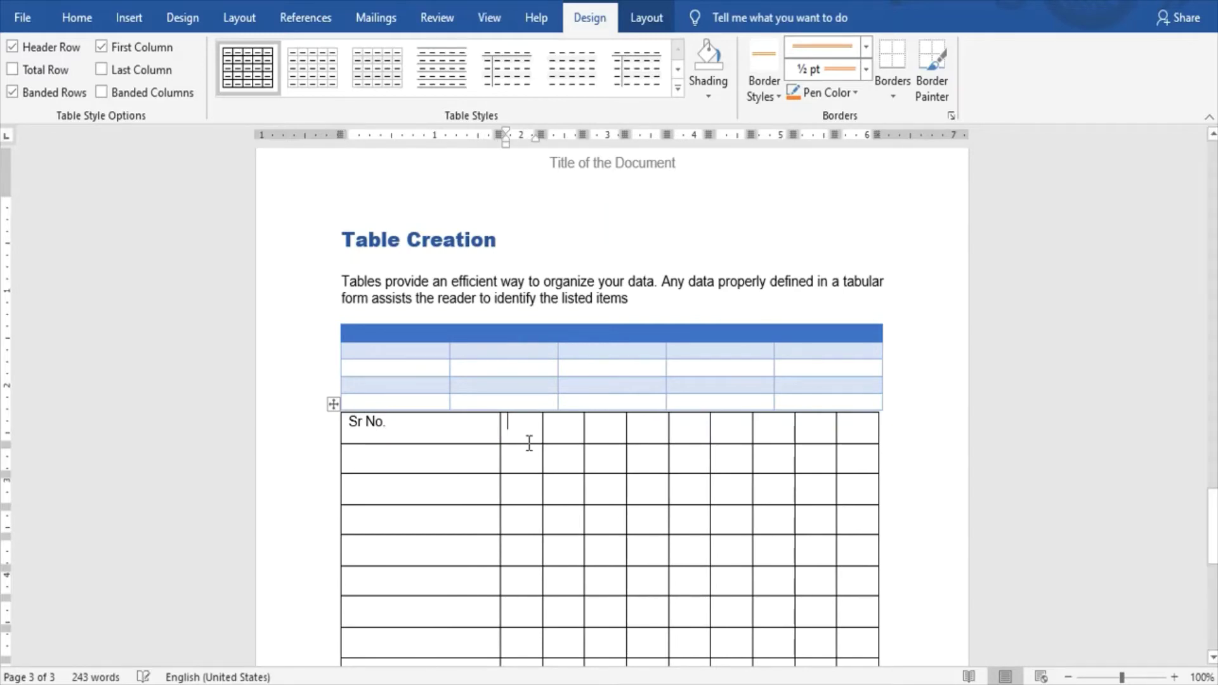
text(Descr)
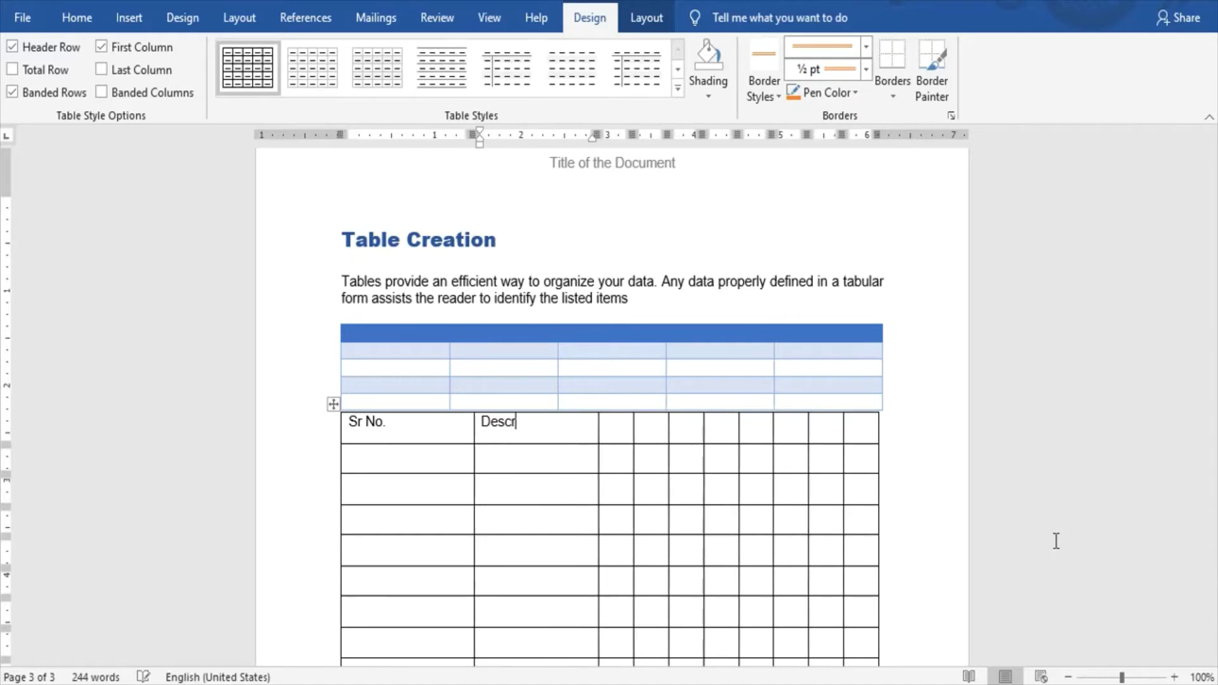
text(ipti)
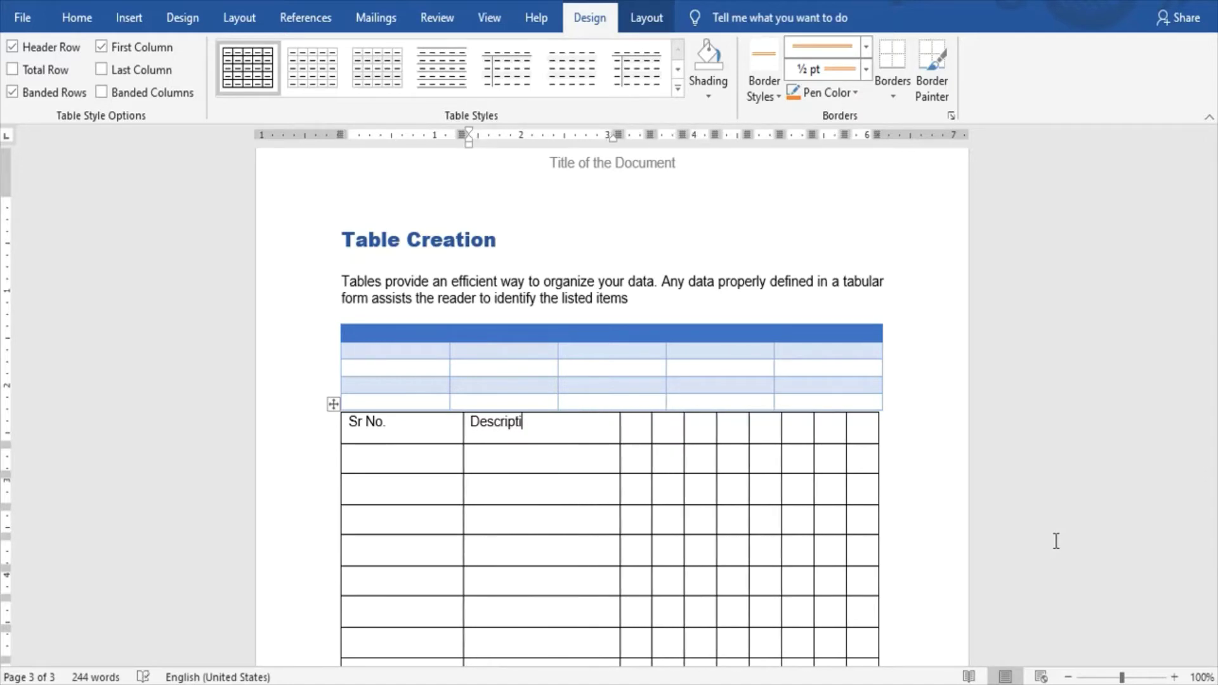
text(on)
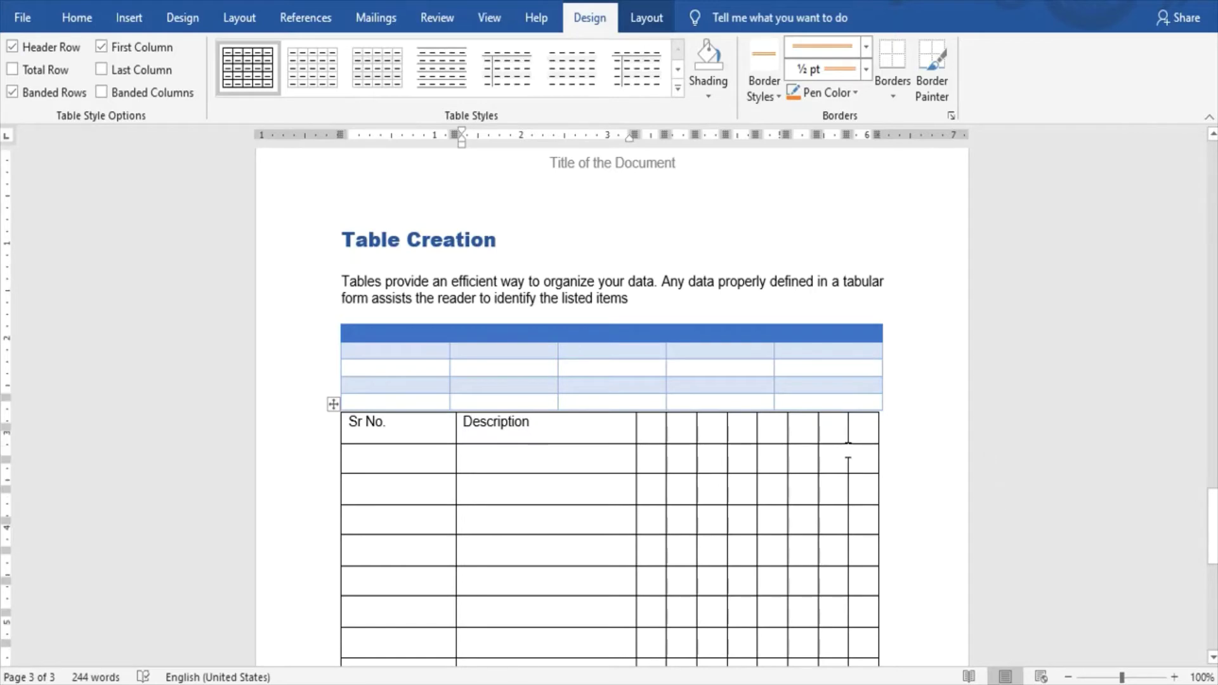
- Enter the headings "Status" and "Details" in the third and fourth cells of the second table's top row
scroll(848, 450, down, 3)
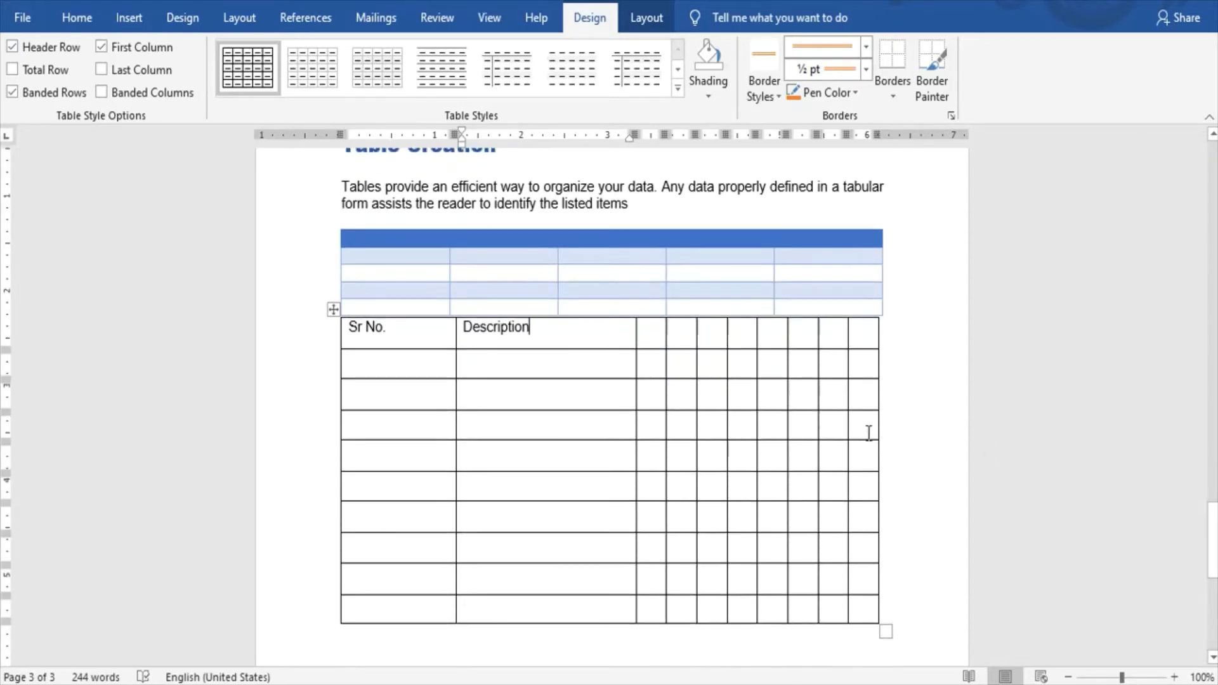
click(654, 336)
text(Stat)
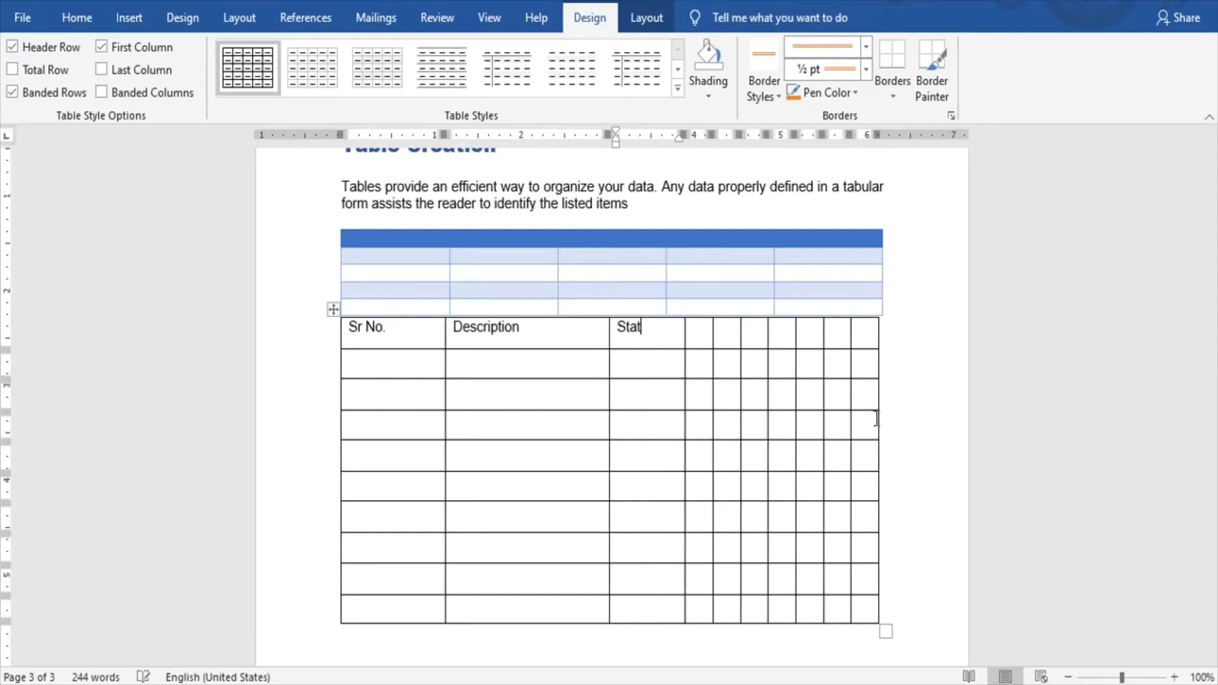
text(us)
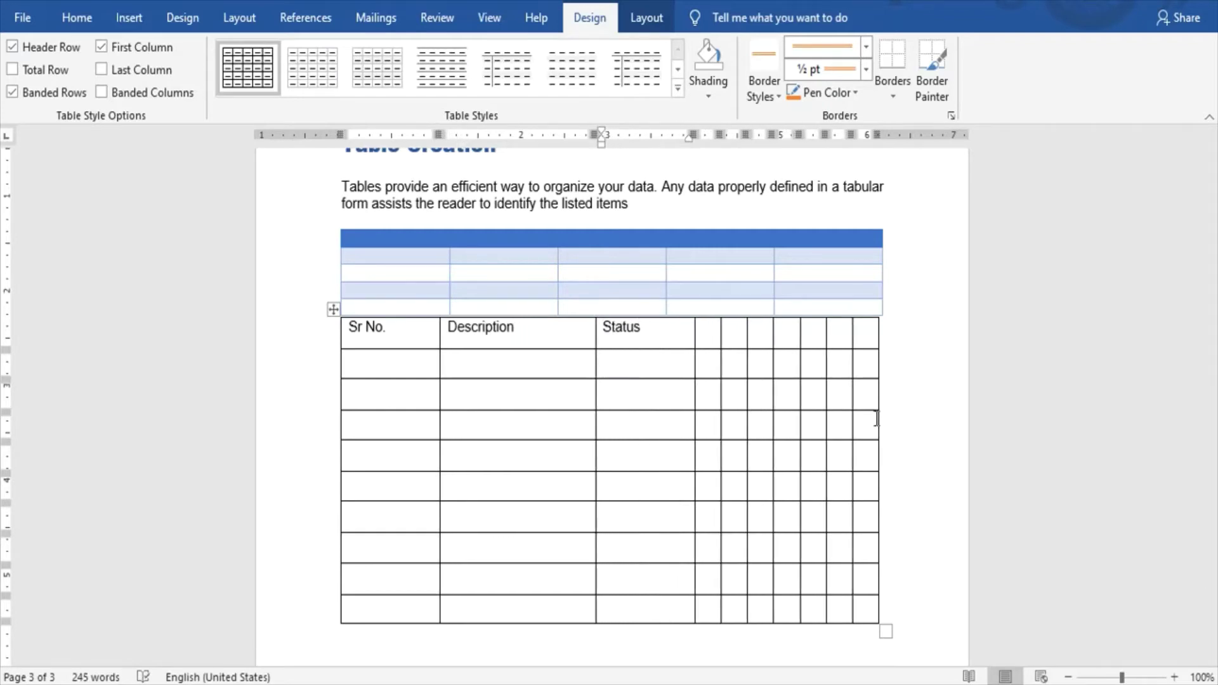
click(708, 328)
text(Details)
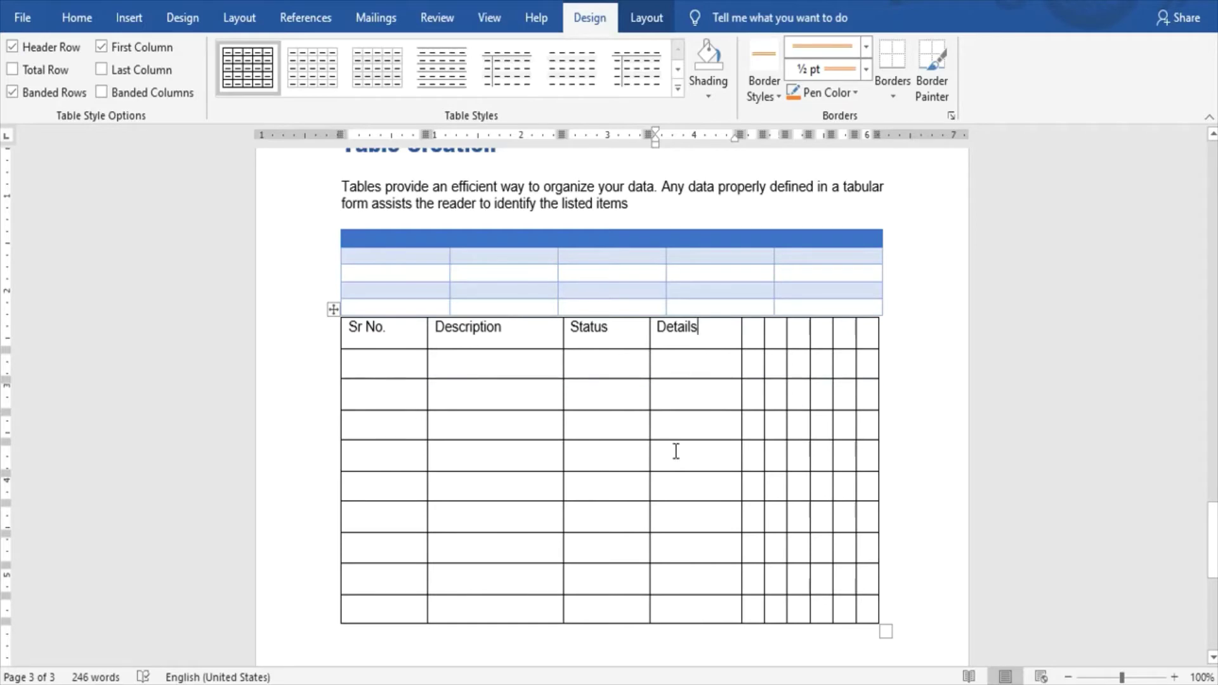
- Draw a single-cell table below the second table, about 6.26" wide and 0.43" high, using Draw Table
scroll(679, 443, down, 1)
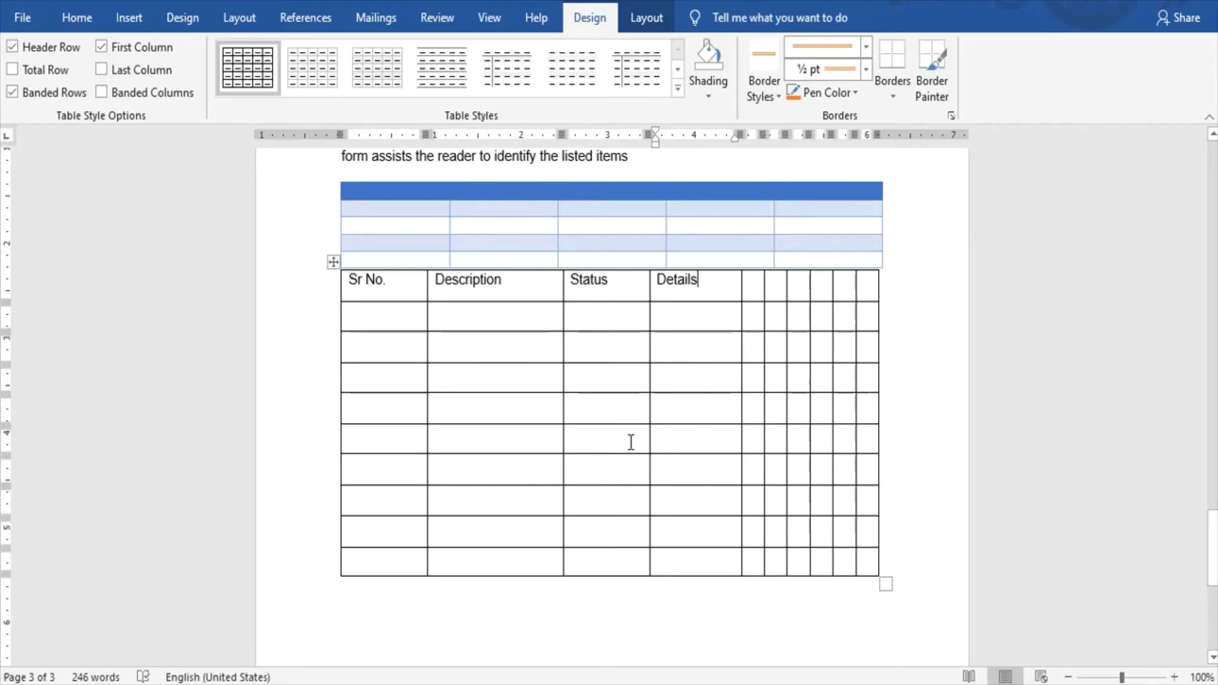
scroll(541, 484, down, 3)
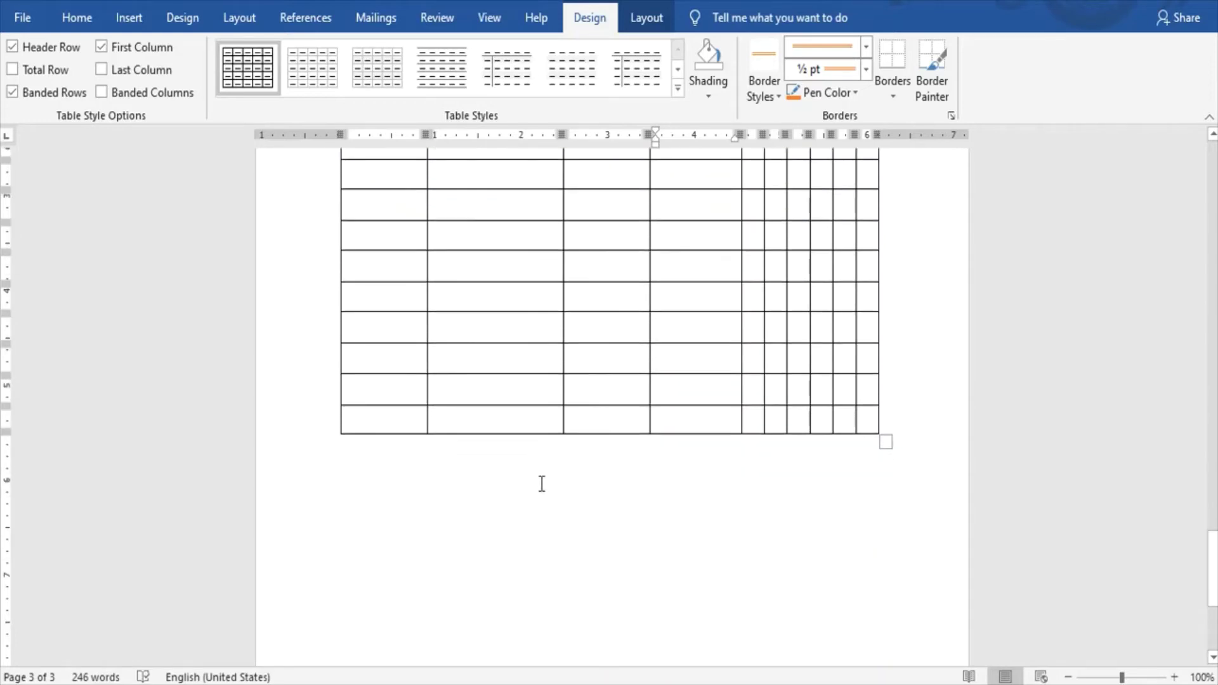
click(544, 462)
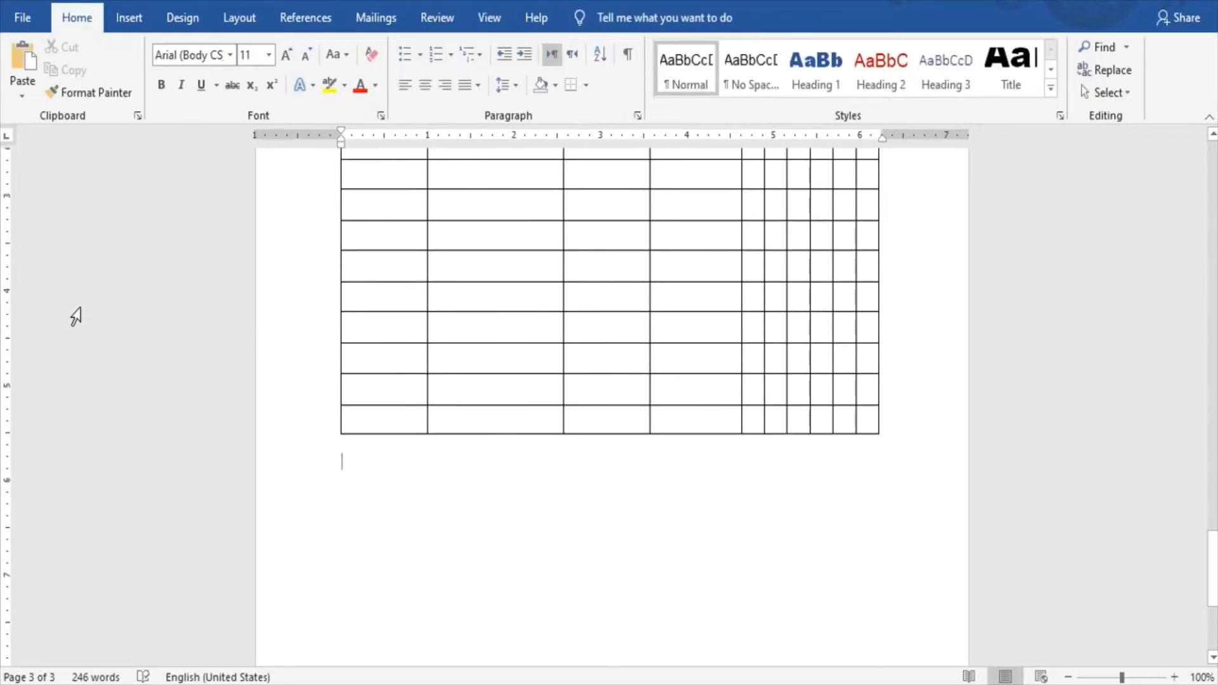
click(130, 18)
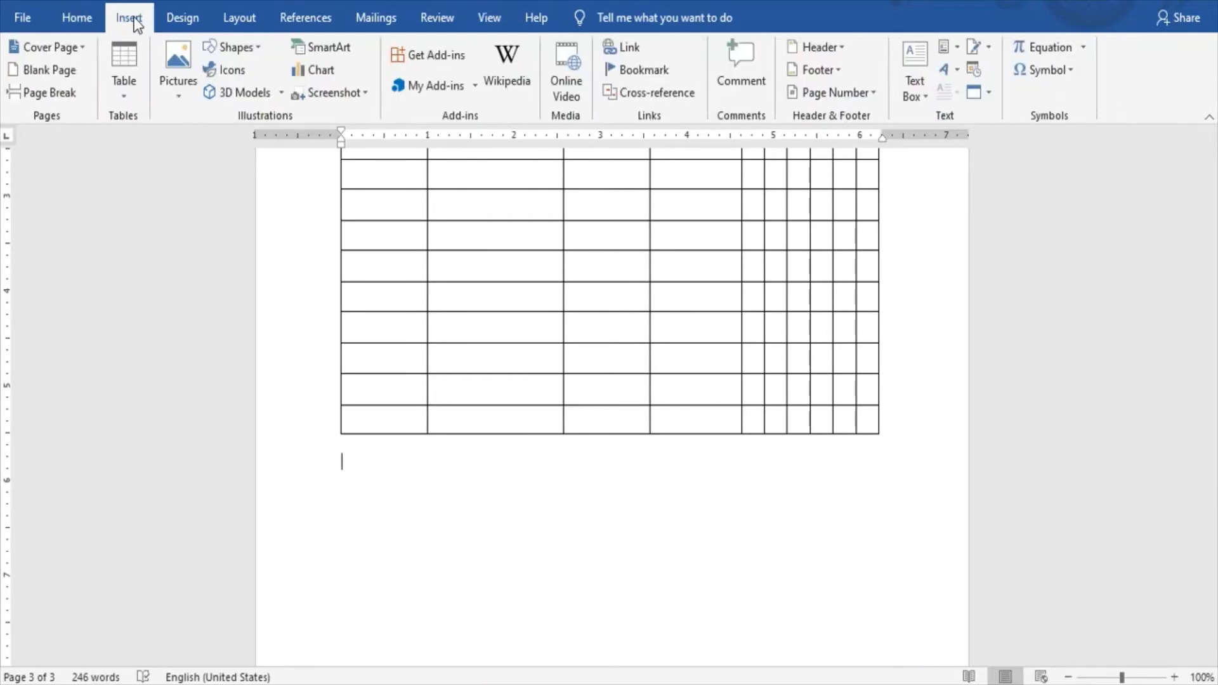
click(130, 81)
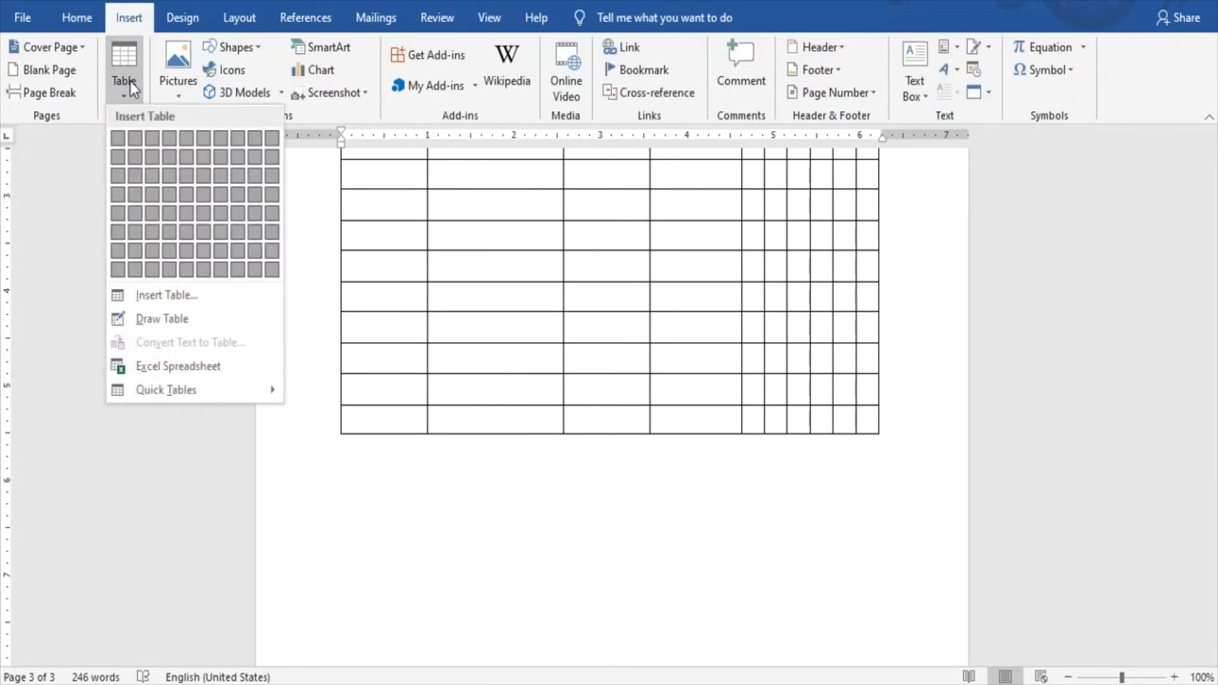
click(153, 319)
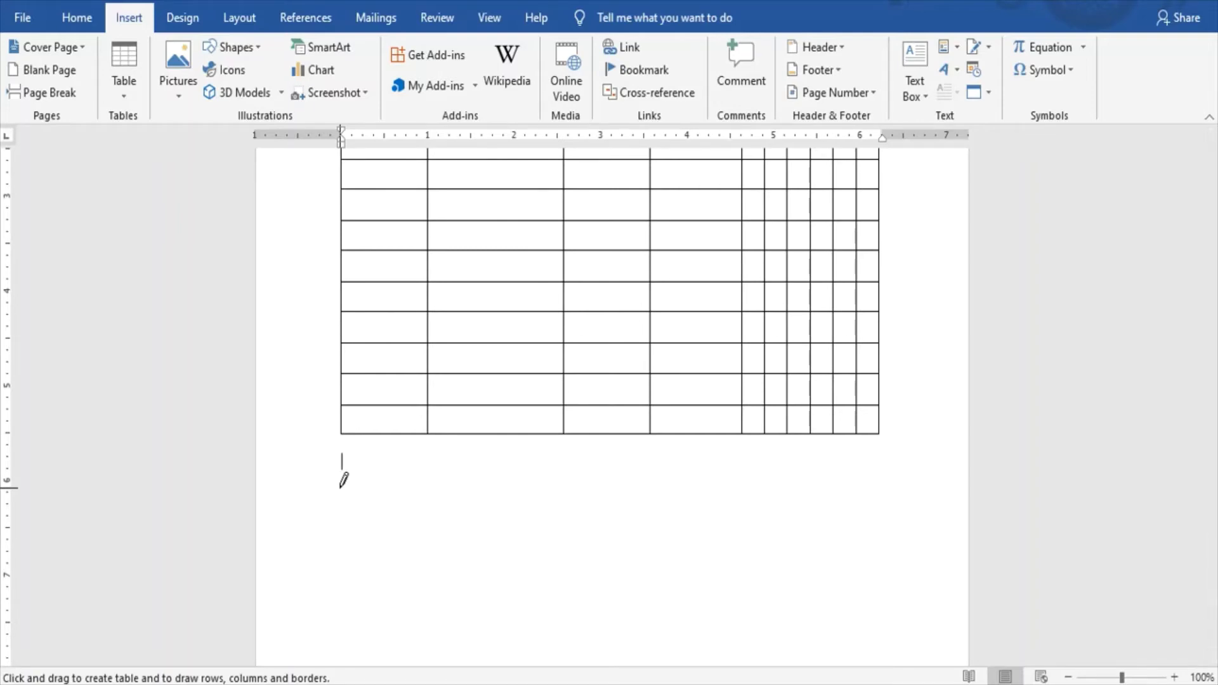
mouse_move(341, 487)
mouse_down()
mouse_move(341, 507)
mouse_move(394, 532)
mouse_move(561, 514)
mouse_move(882, 526)
mouse_up()
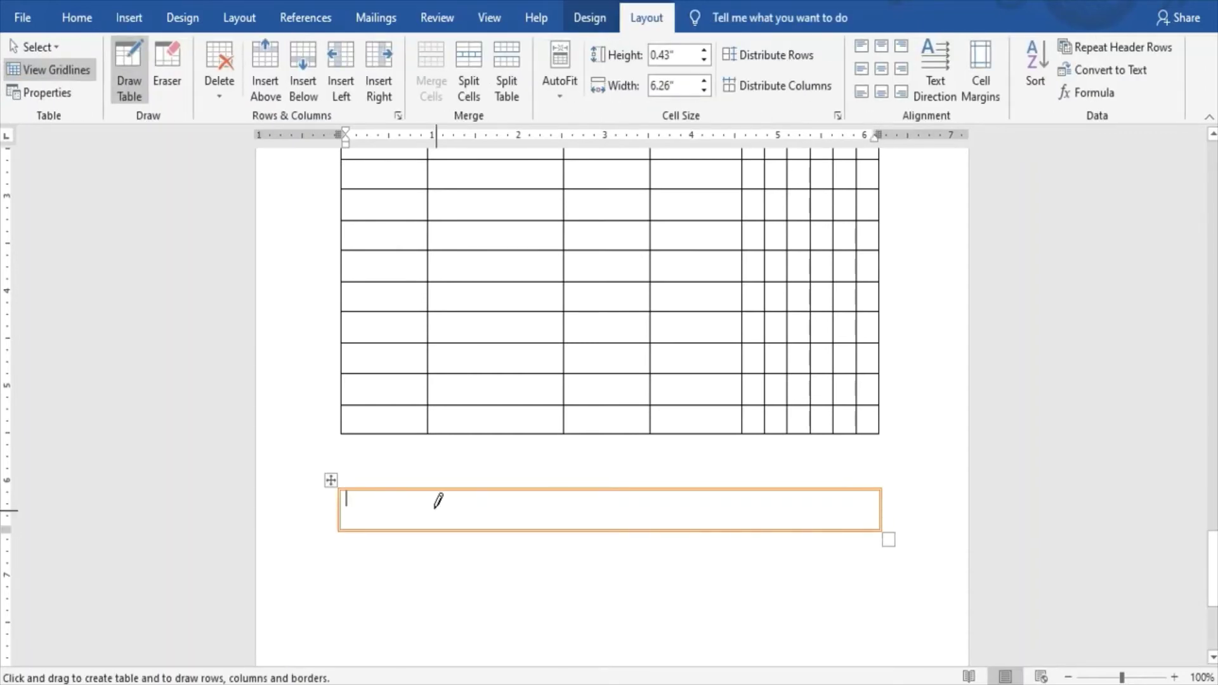
- Draw four vertical lines dividing the drawn table into five columns, the first four about 0.95", 1.17", 1.49" and 1.24" wide
drag(423, 489, 421, 529)
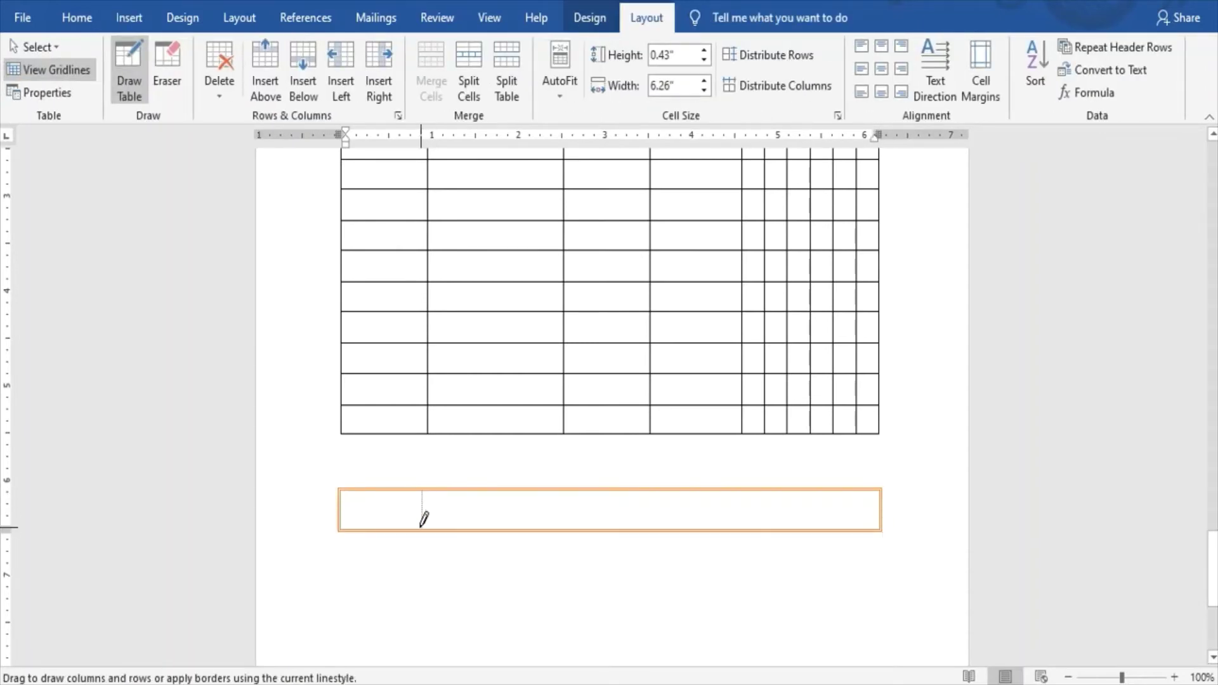
drag(526, 485, 521, 529)
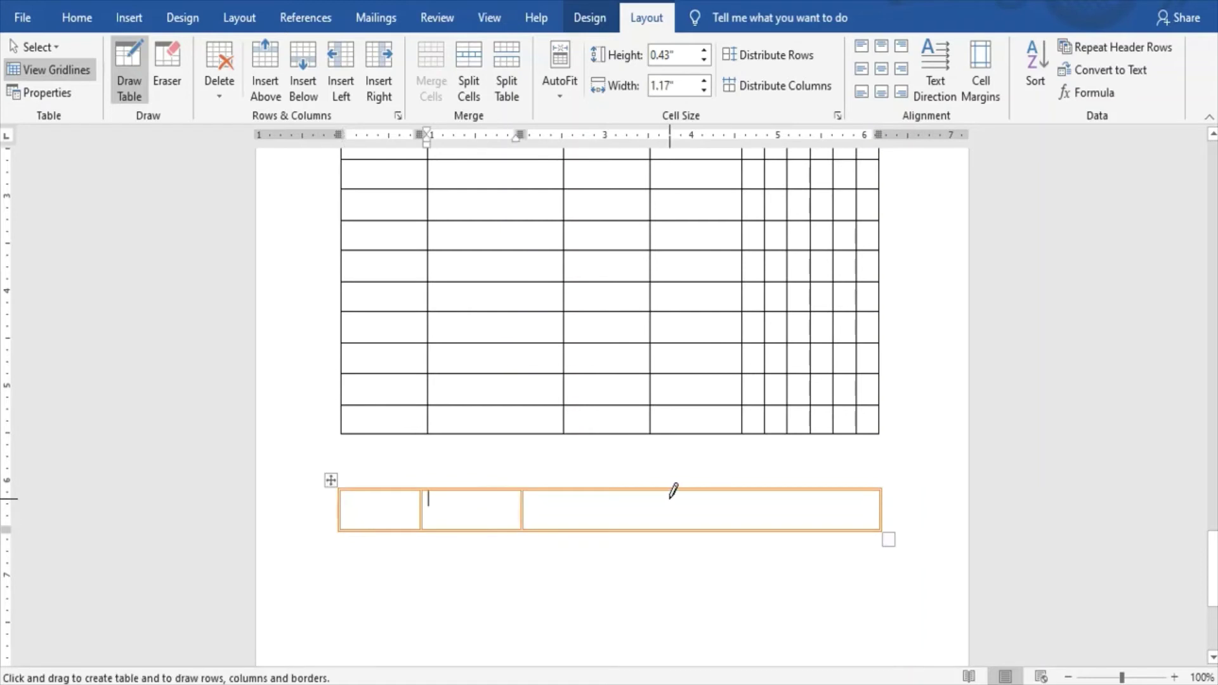
drag(653, 488, 653, 529)
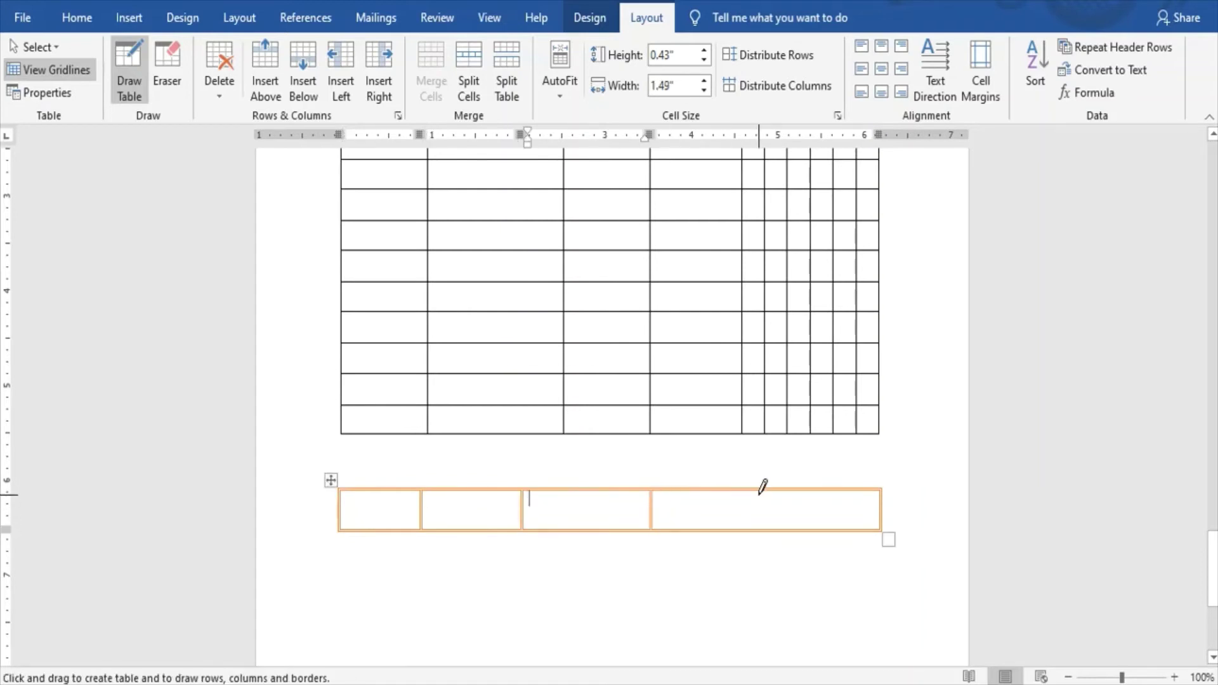
drag(761, 488, 759, 530)
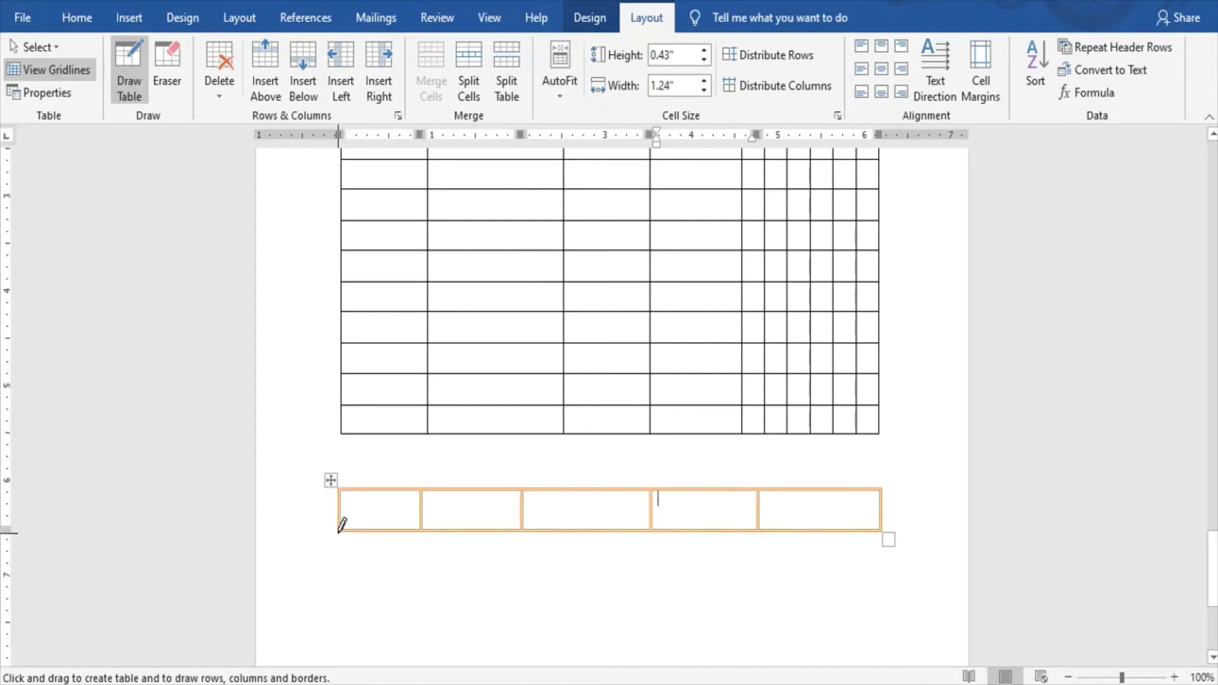
- Draw an extra bottom row and a line splitting the five-column row, with vertical dividers for the lower cells under the first column
mouse_move(340, 523)
mouse_down()
mouse_move(345, 565)
mouse_move(818, 580)
mouse_move(880, 562)
mouse_move(885, 586)
mouse_up()
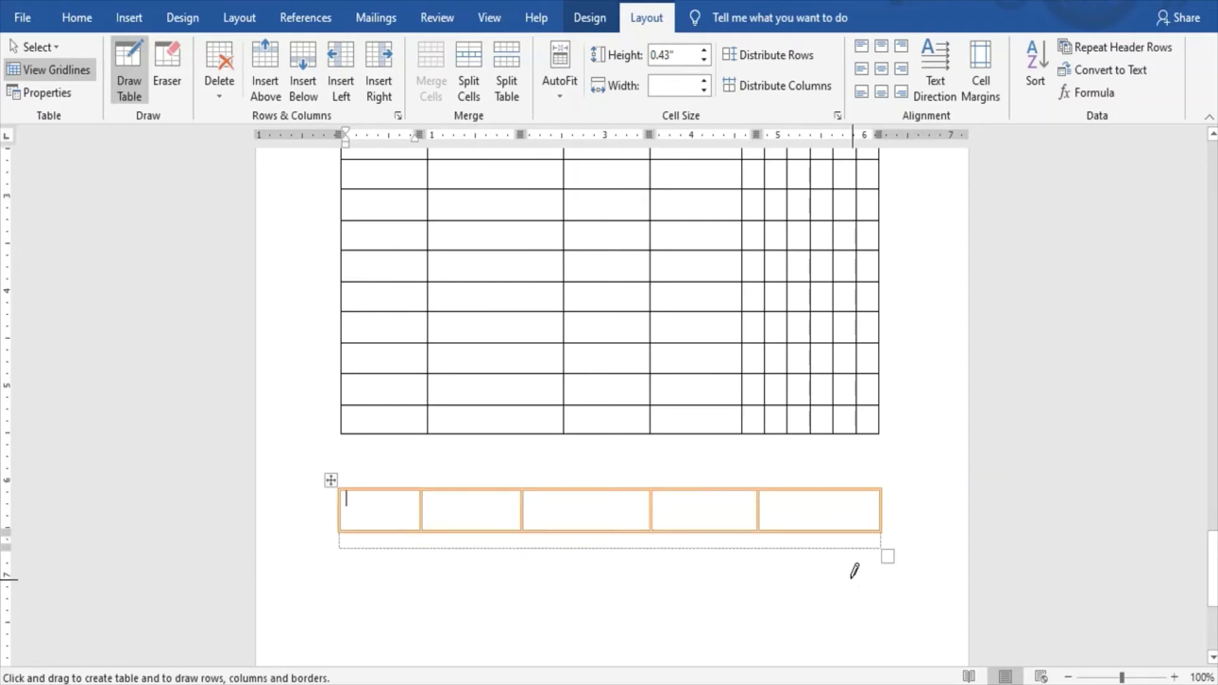
drag(424, 525, 427, 546)
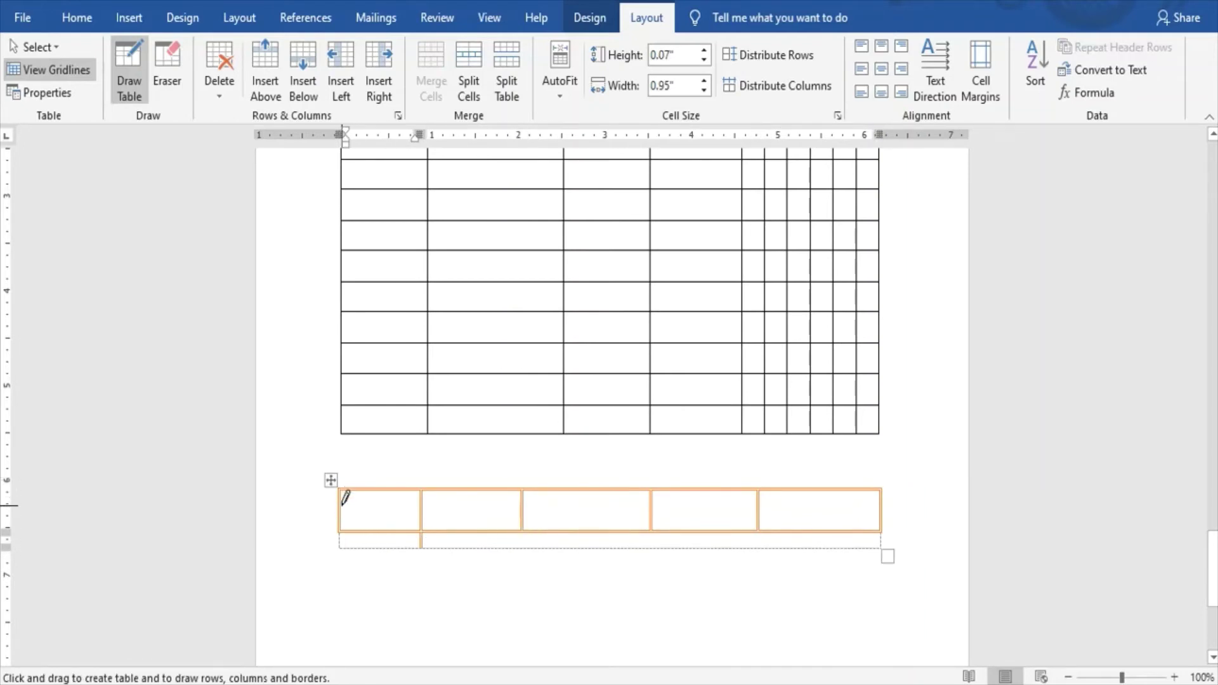
drag(346, 498, 842, 498)
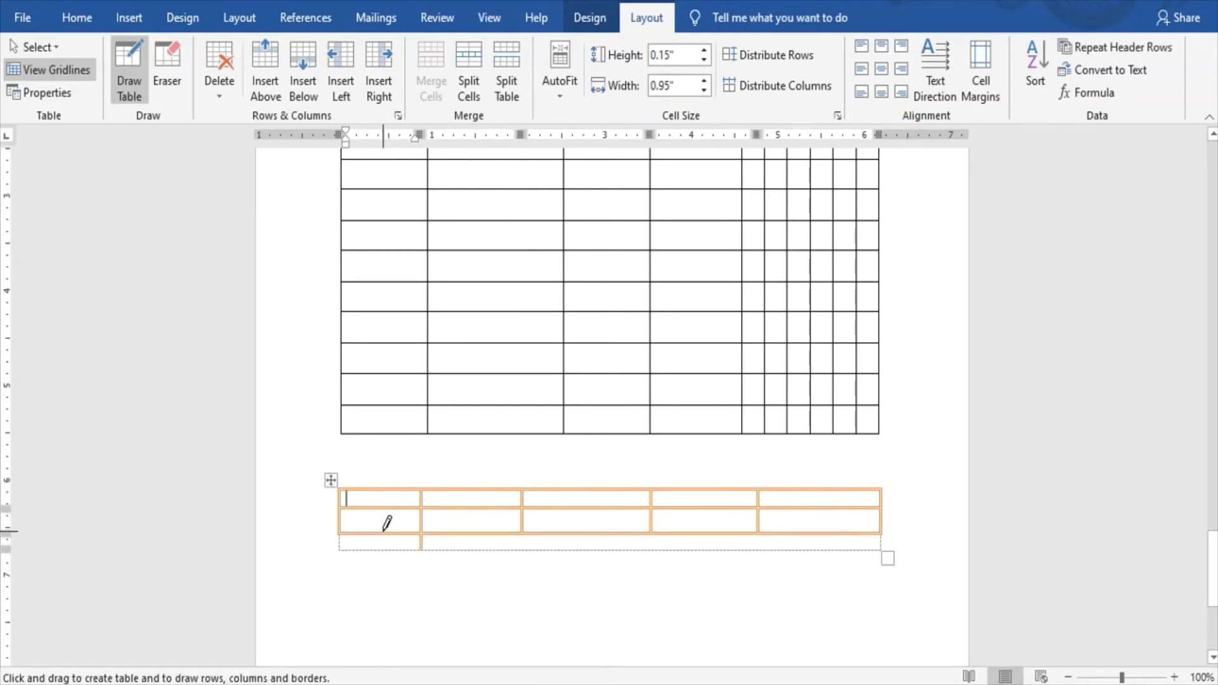
drag(382, 508, 382, 549)
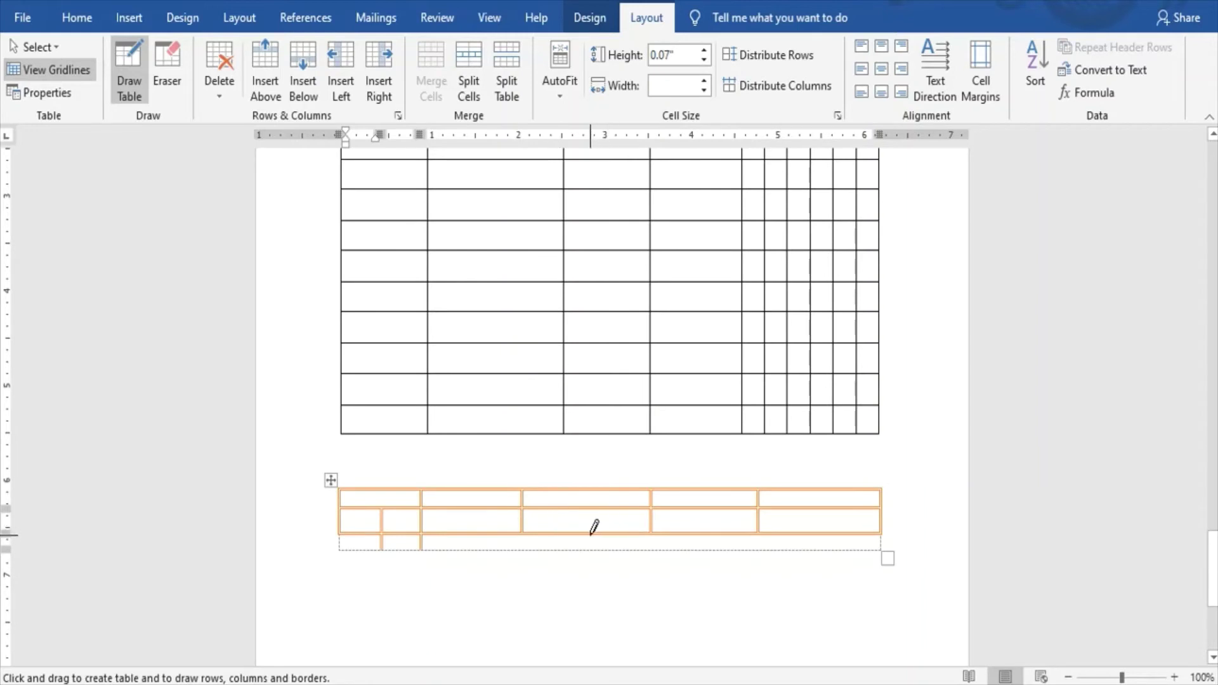
- Draw three vertical dividers in the wide cell of the drawn table's bottom row and stop drawing
drag(586, 535, 585, 552)
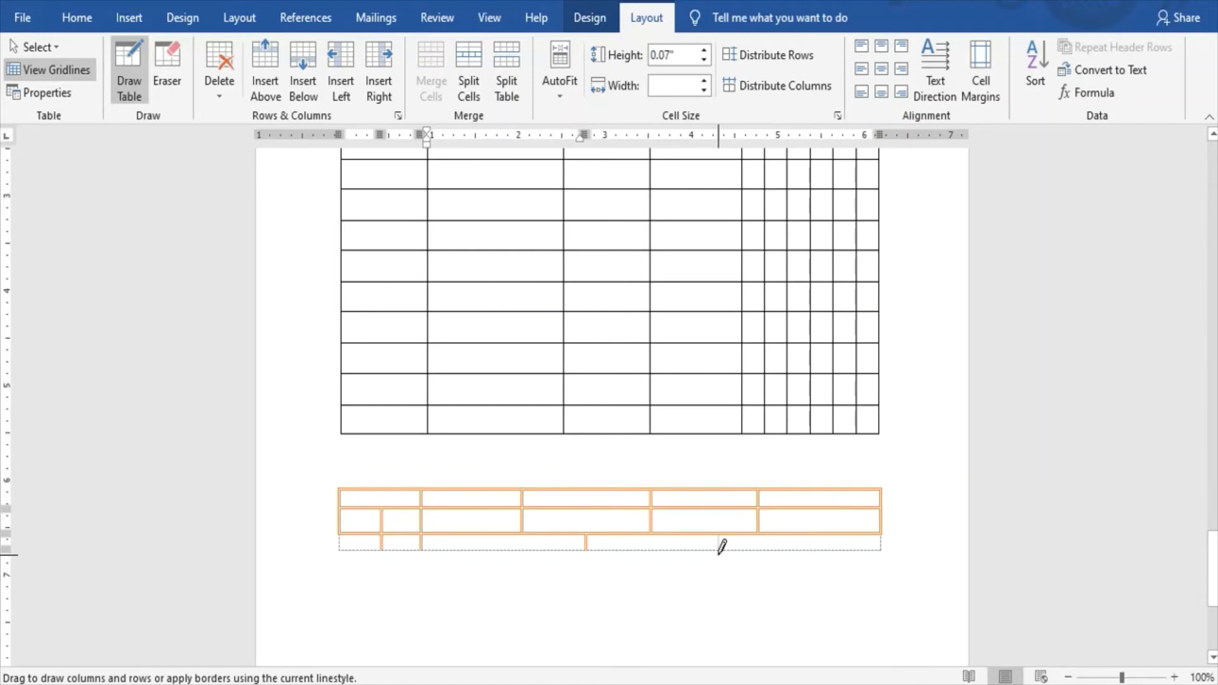
drag(721, 547, 721, 550)
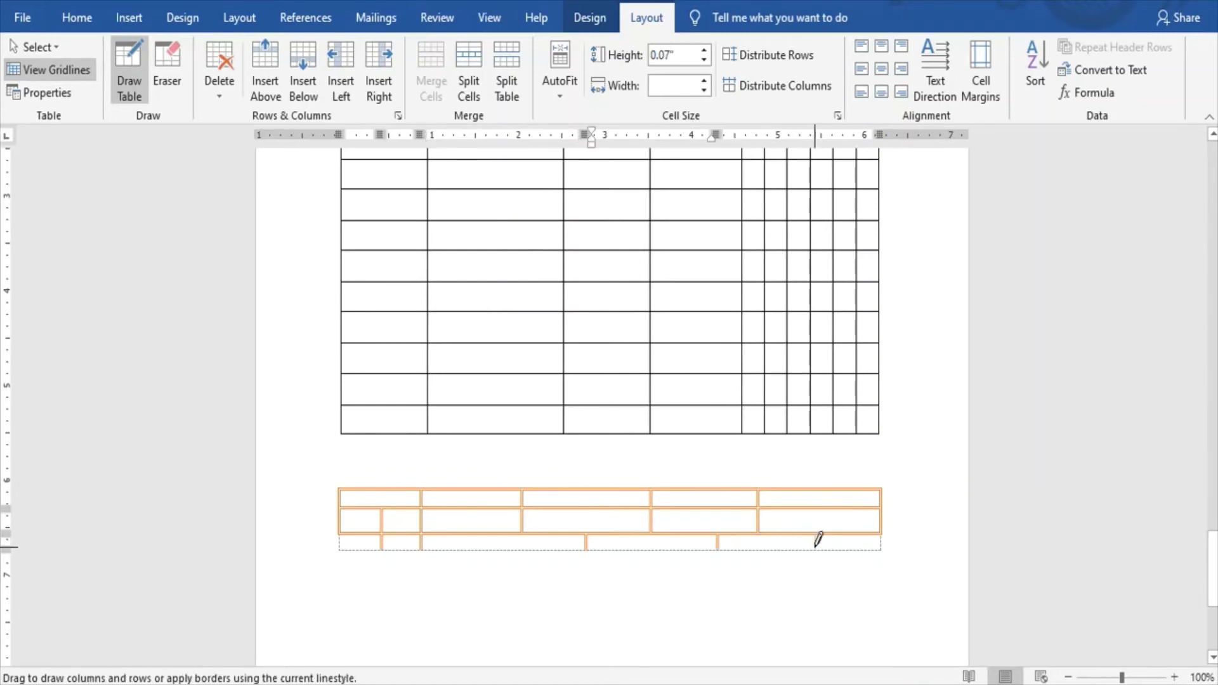
drag(818, 541, 816, 545)
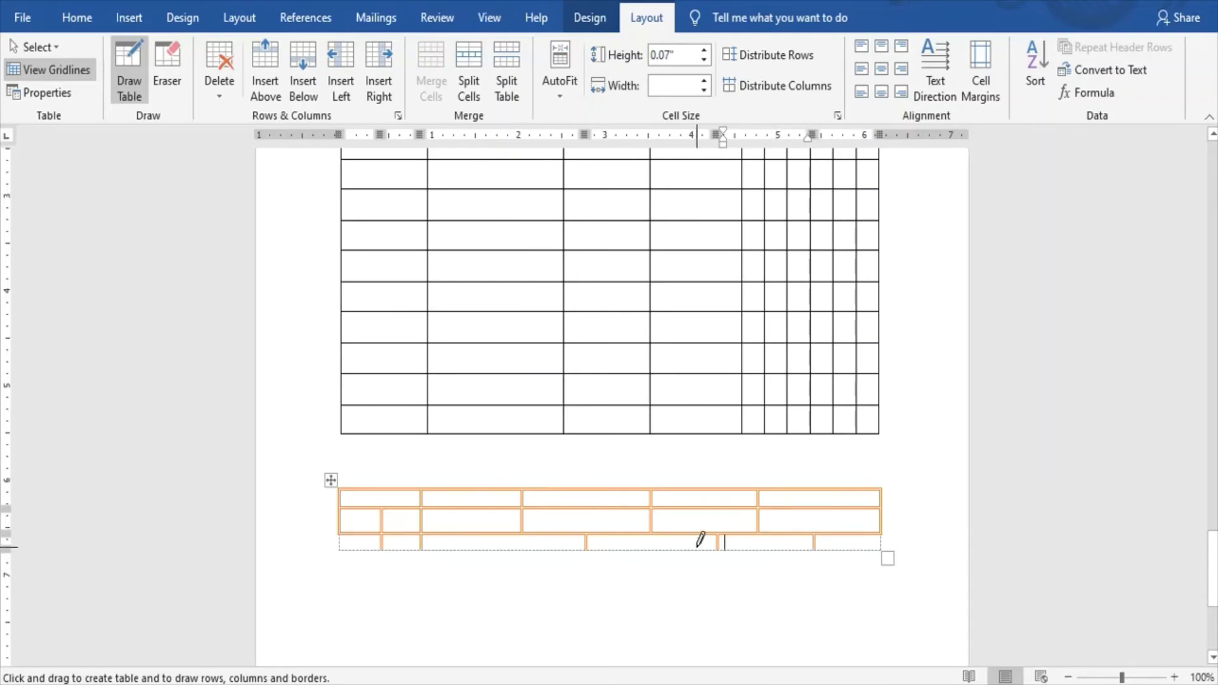
key(Escape)
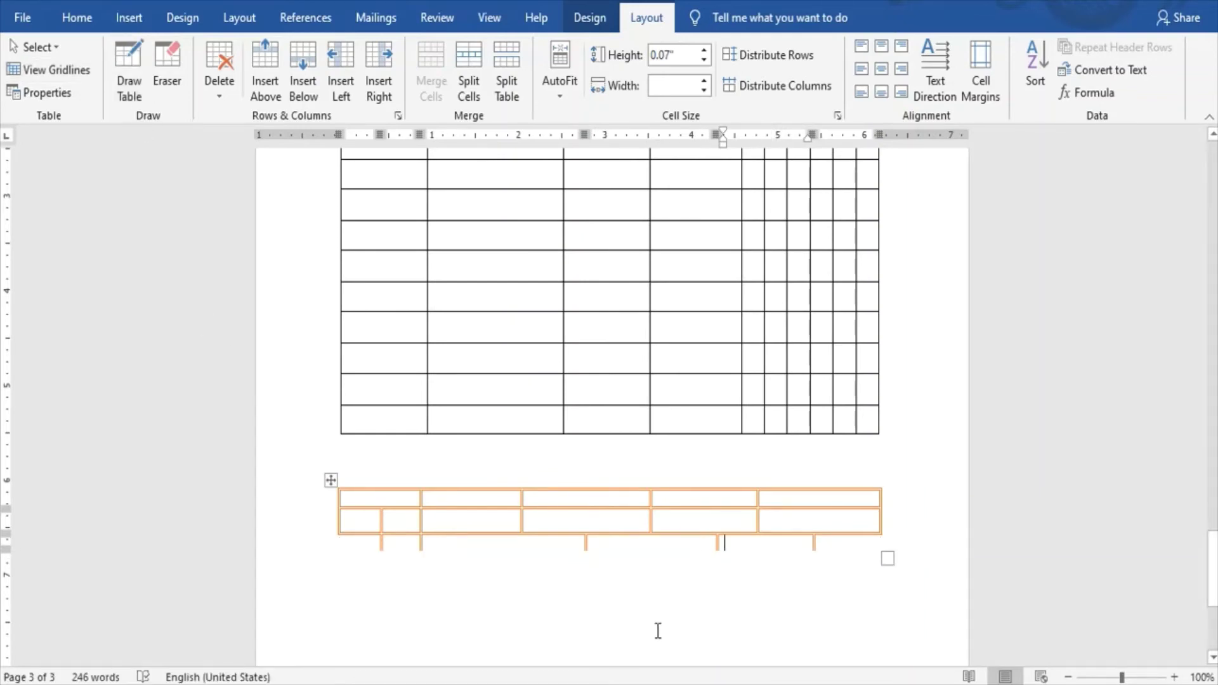
- Insert an Excel spreadsheet object on the blank line below the drawn table
click(414, 595)
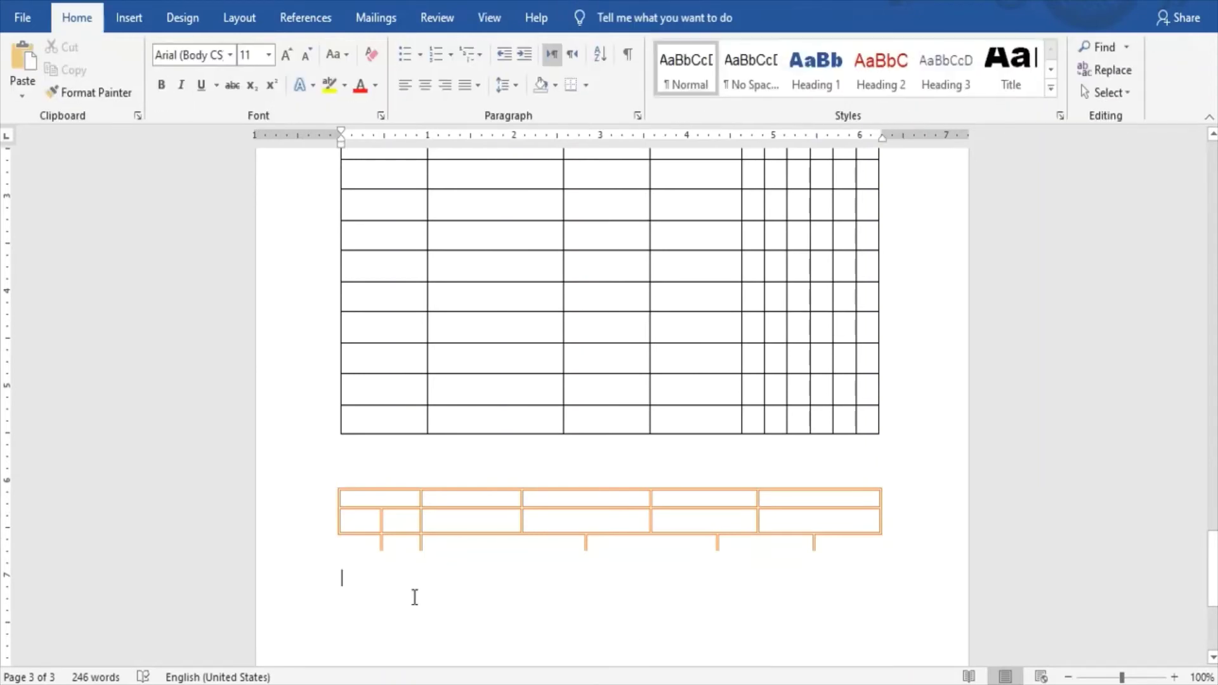
click(126, 19)
click(122, 74)
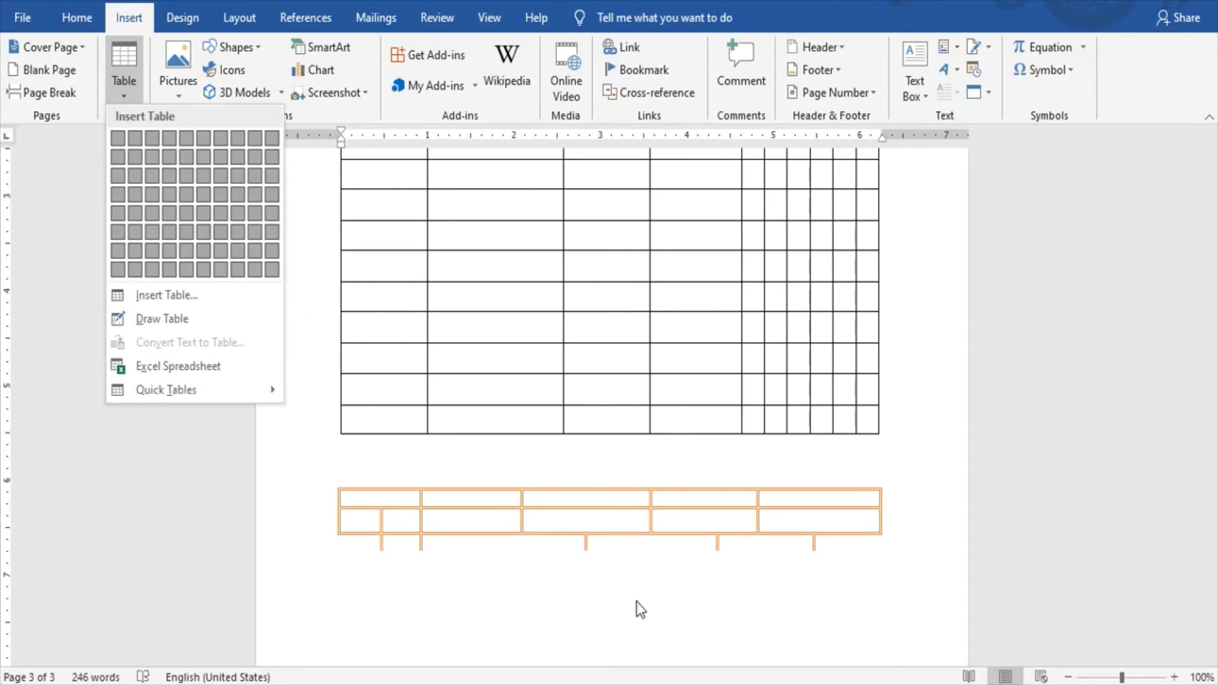
scroll(623, 584, down, 5)
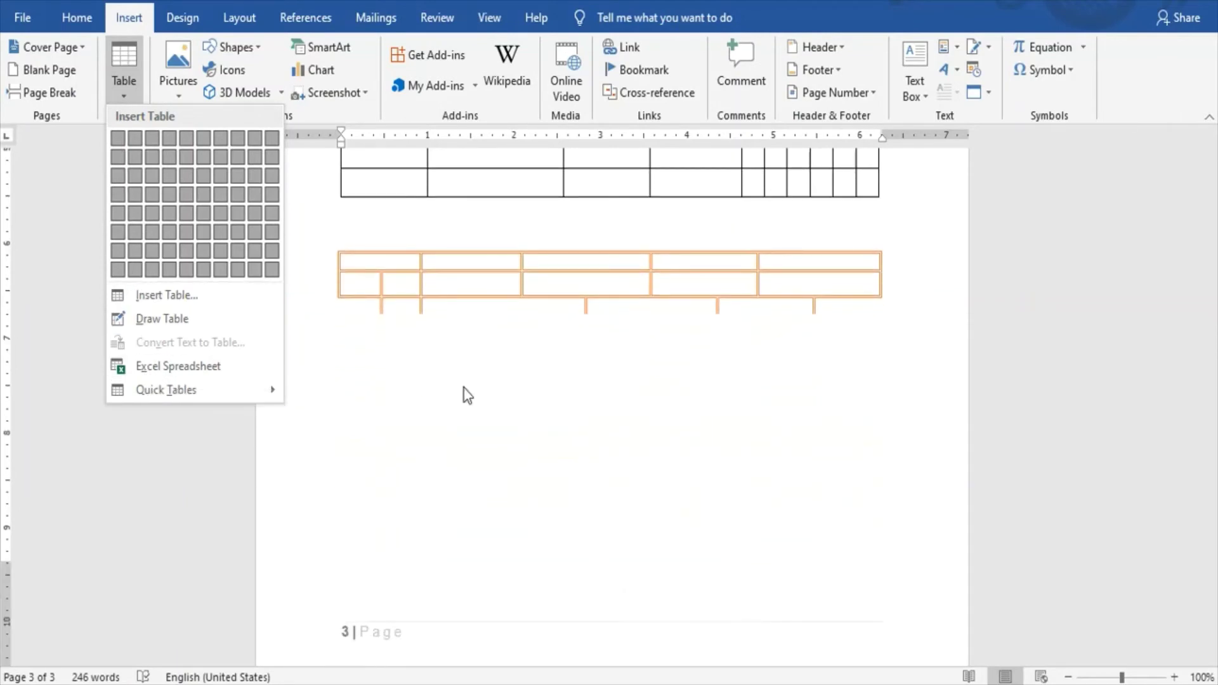
scroll(610, 342, up, 2)
scroll(606, 349, down, 2)
click(147, 367)
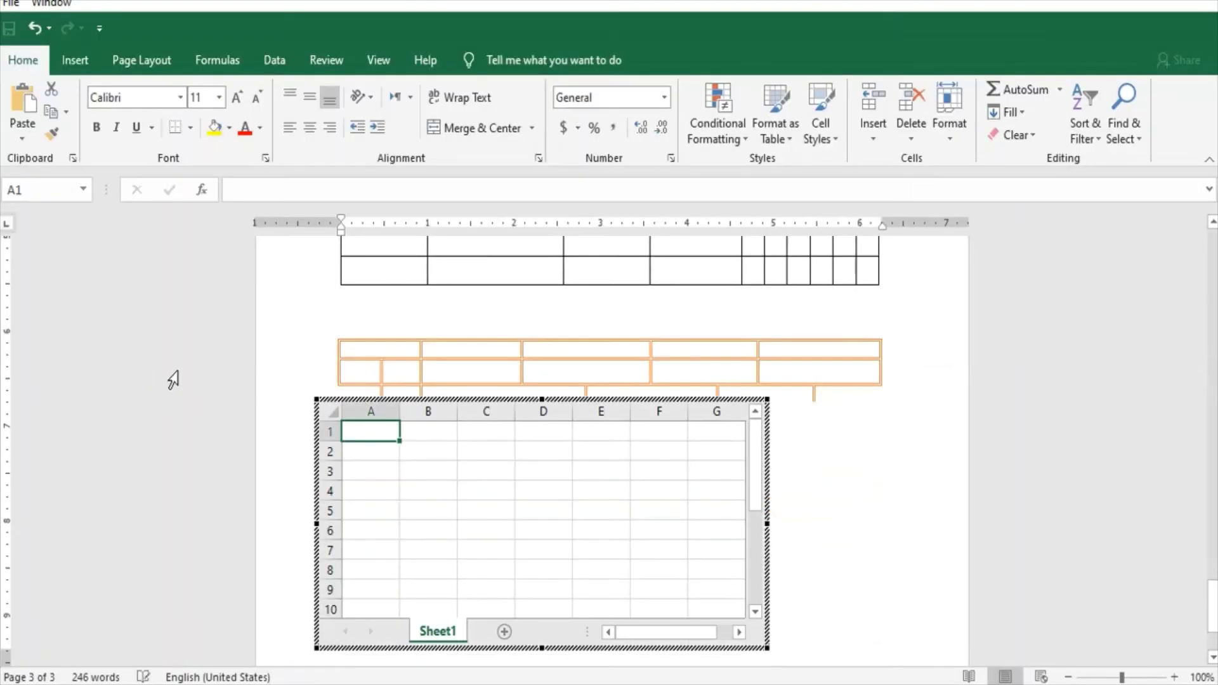
- Enter the headings "Sr" in cell A8 and "Numbers" in cell B8 of the embedded spreadsheet
scroll(492, 448, down, 2)
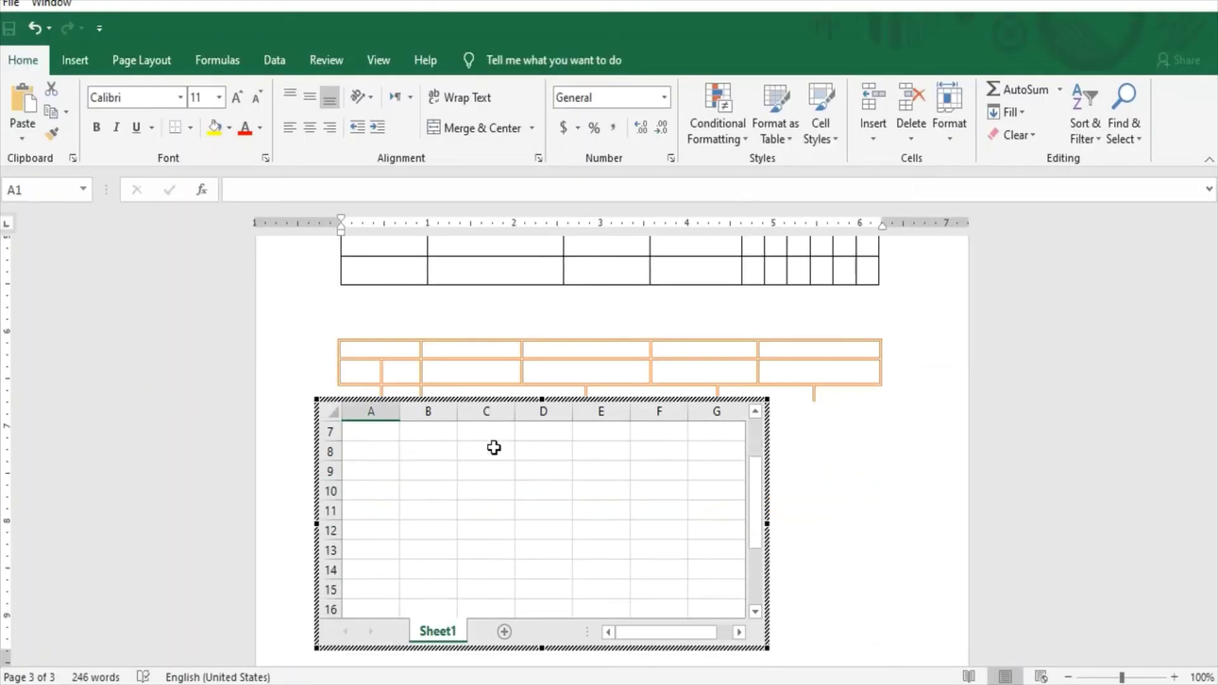
click(373, 449)
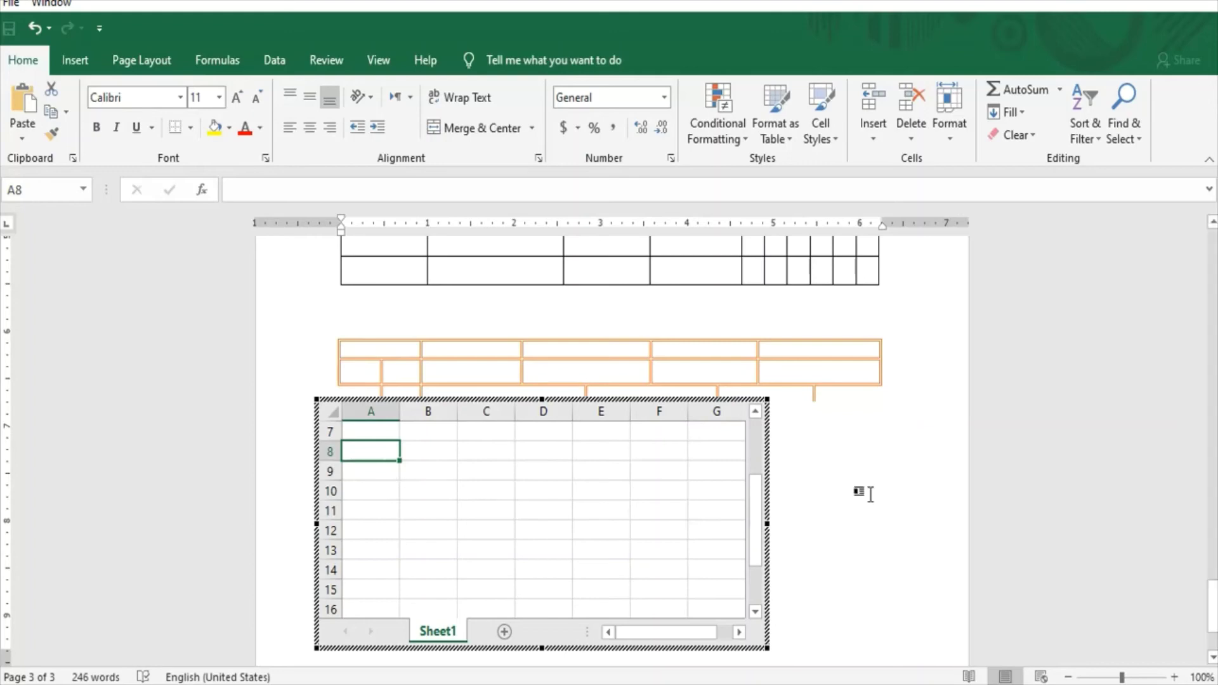
click(546, 469)
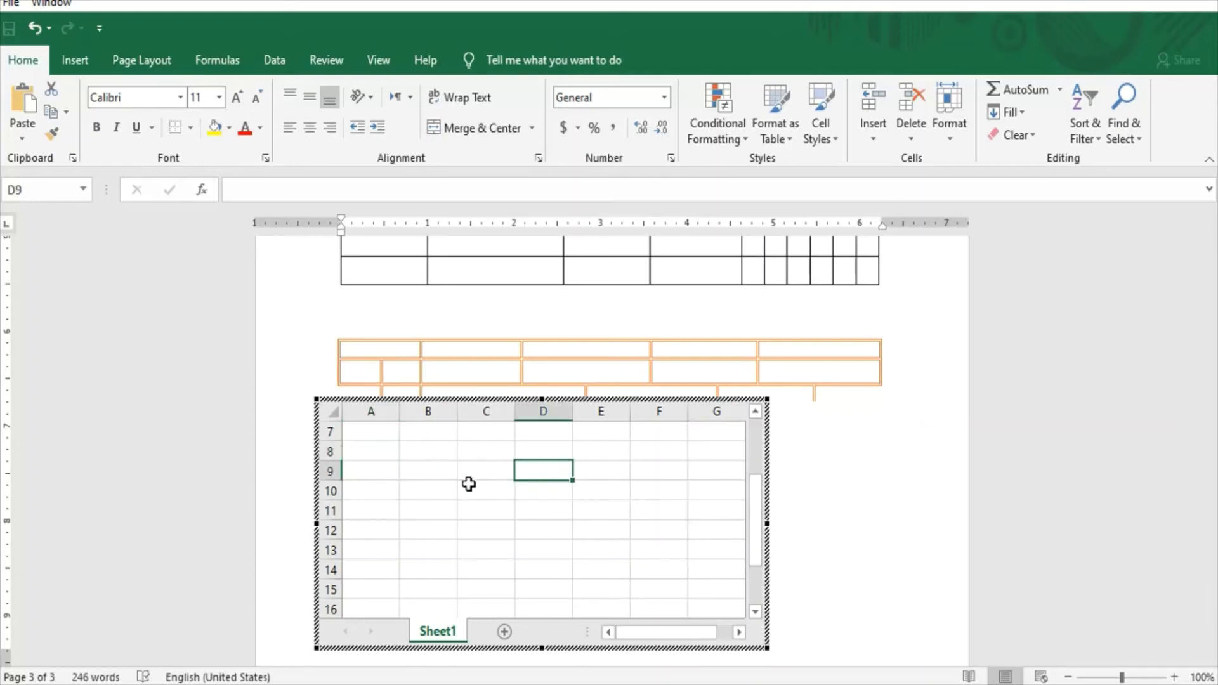
click(469, 475)
click(374, 451)
text(Sr)
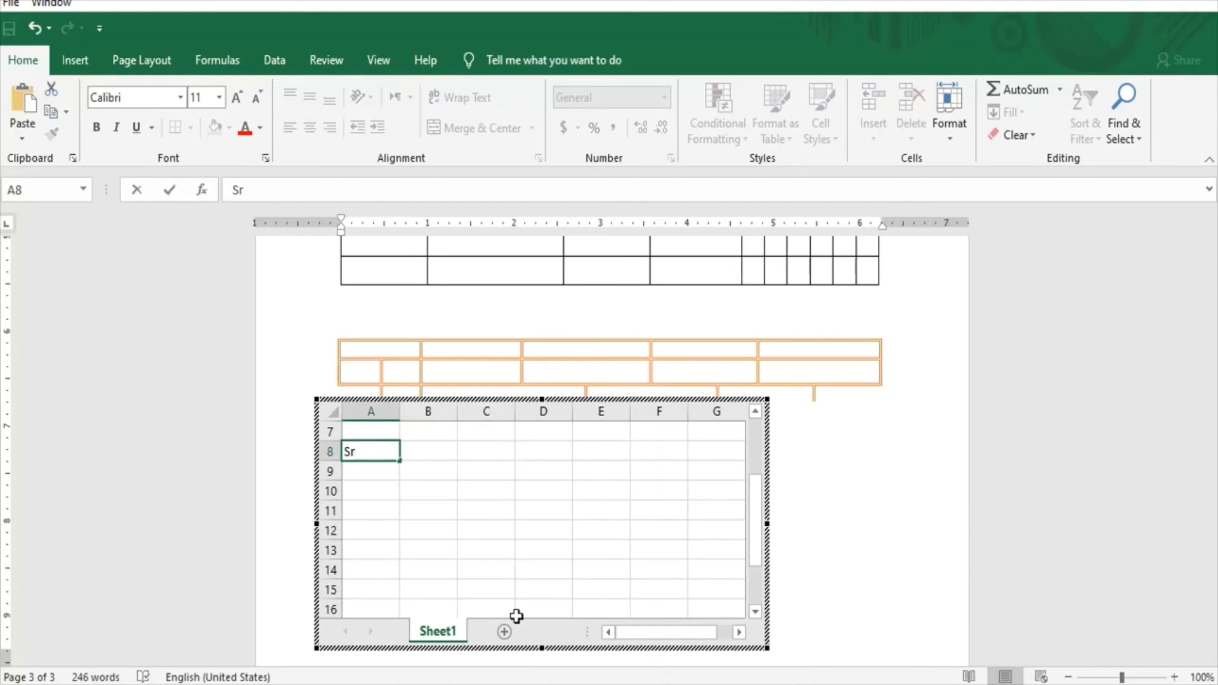
key(Tab)
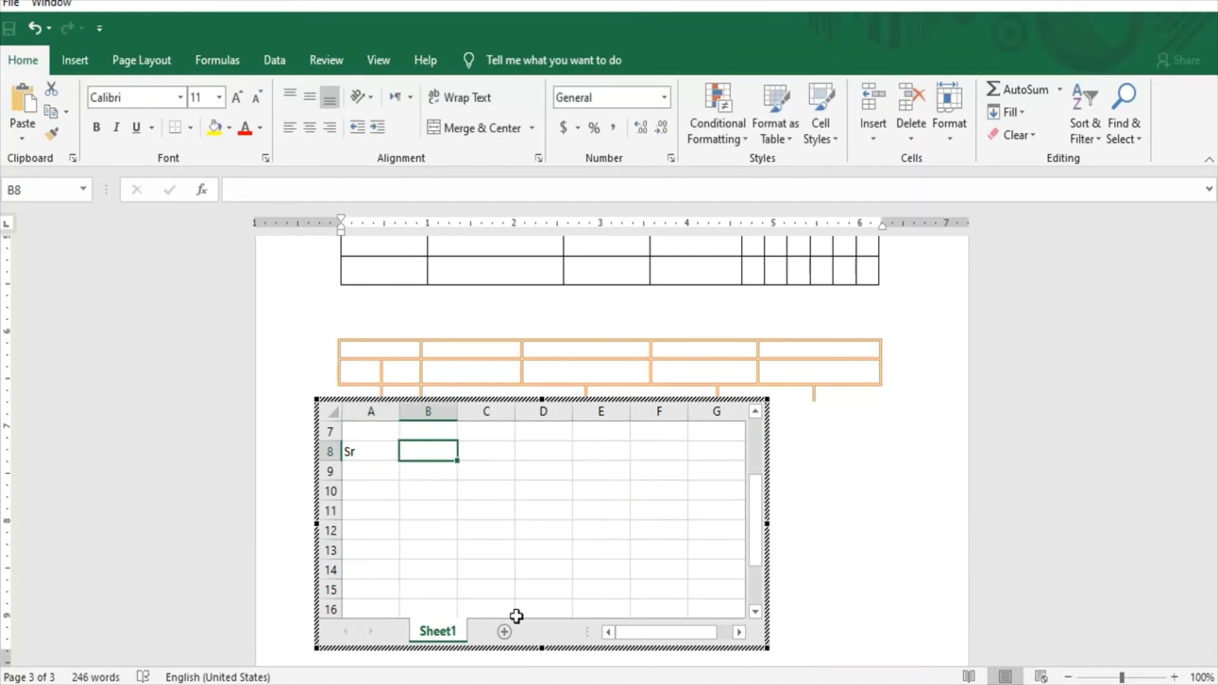
text(Numbers)
key(Return)
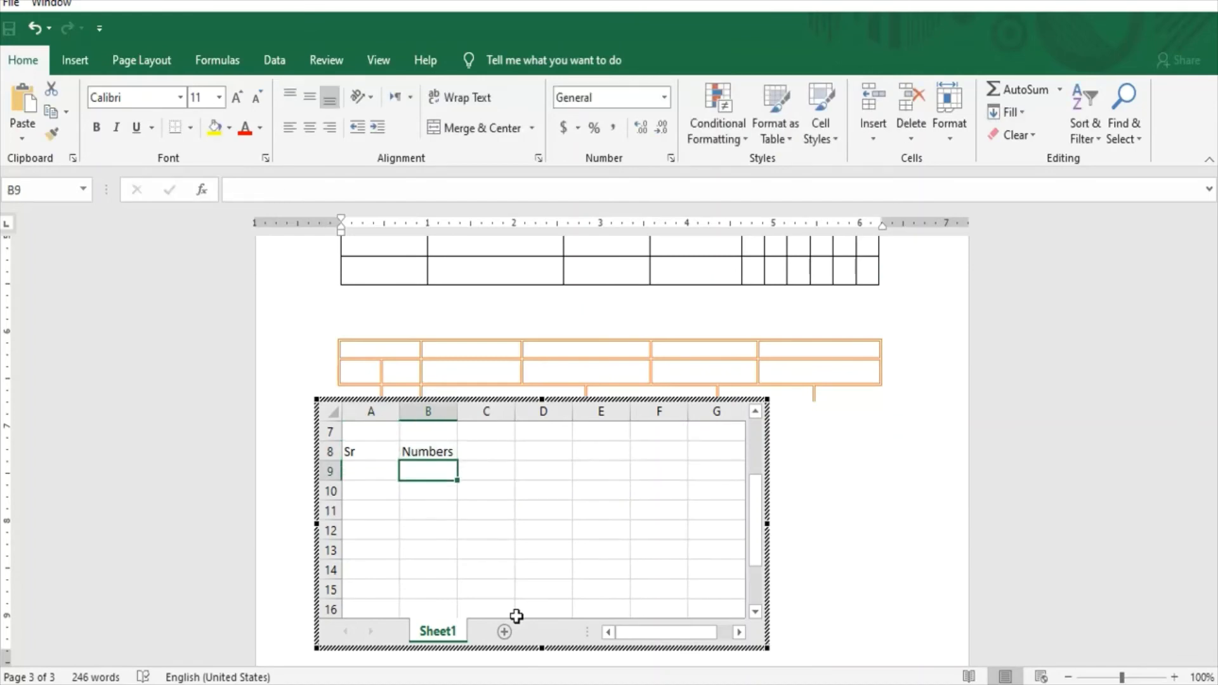
- Enter 1 in cell A9 under "Sr" and the heading "Sum" in cell C8
key(Left)
text(1)
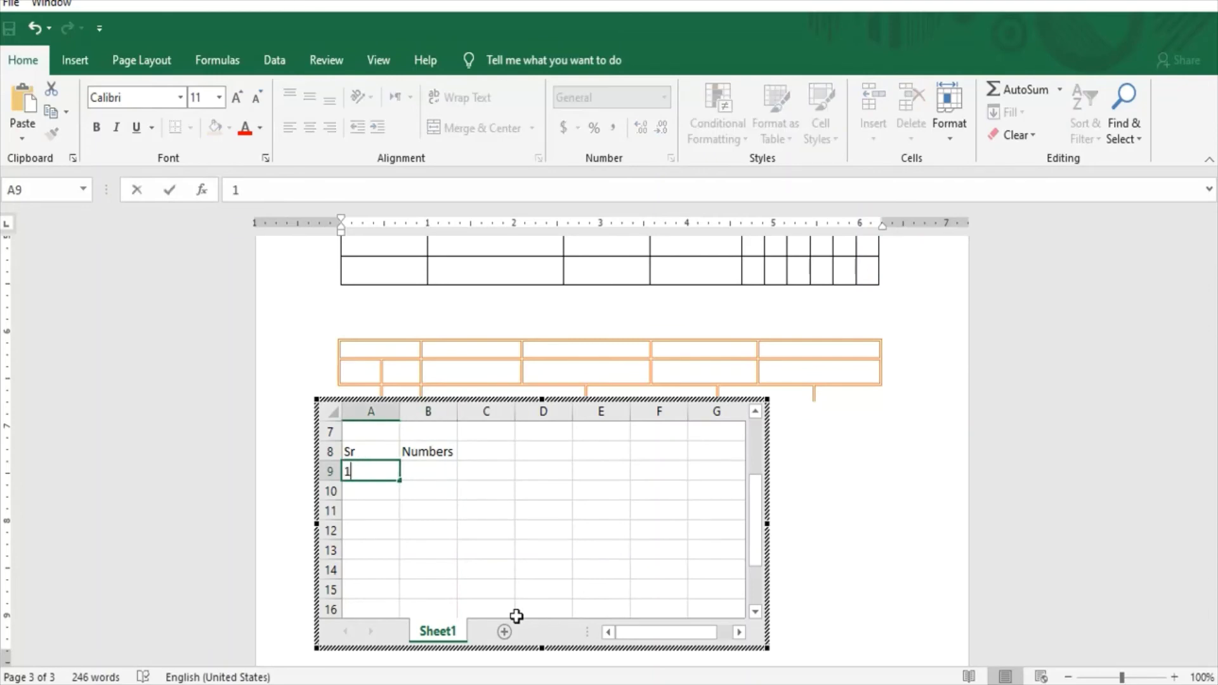
key(Tab)
key(Right)
key(Up)
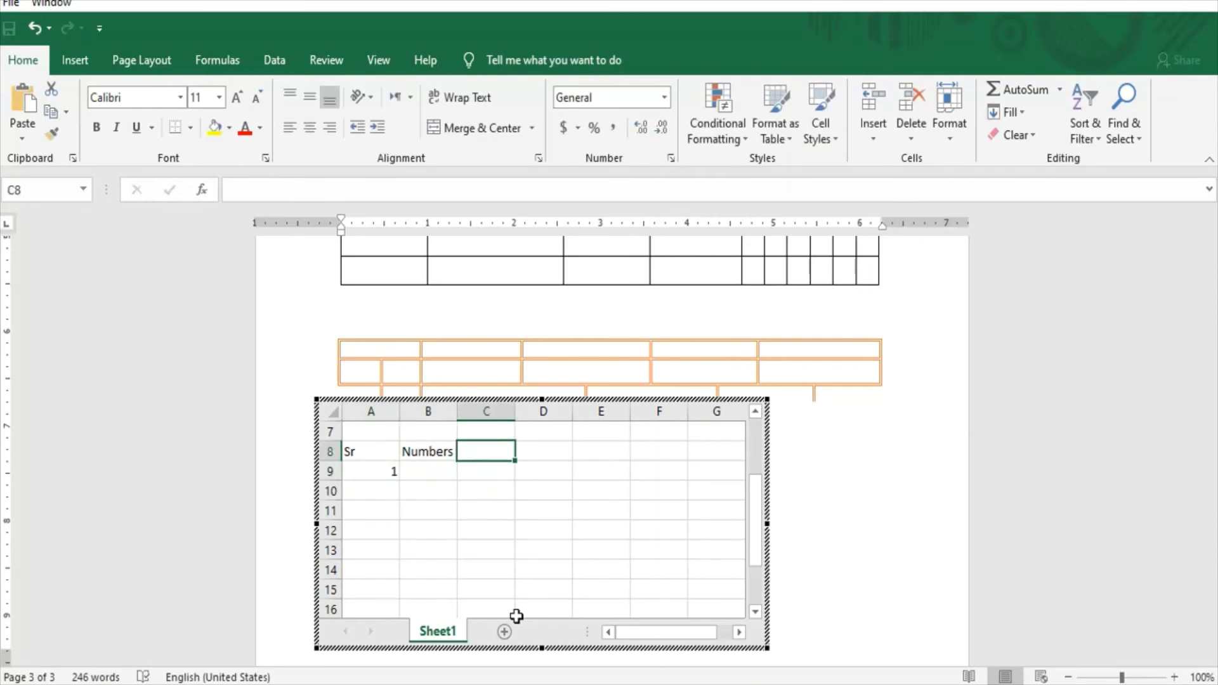
text(Sum)
key(Return)
- Enter 2 in cell B9 under the "Numbers" heading
key(Left)
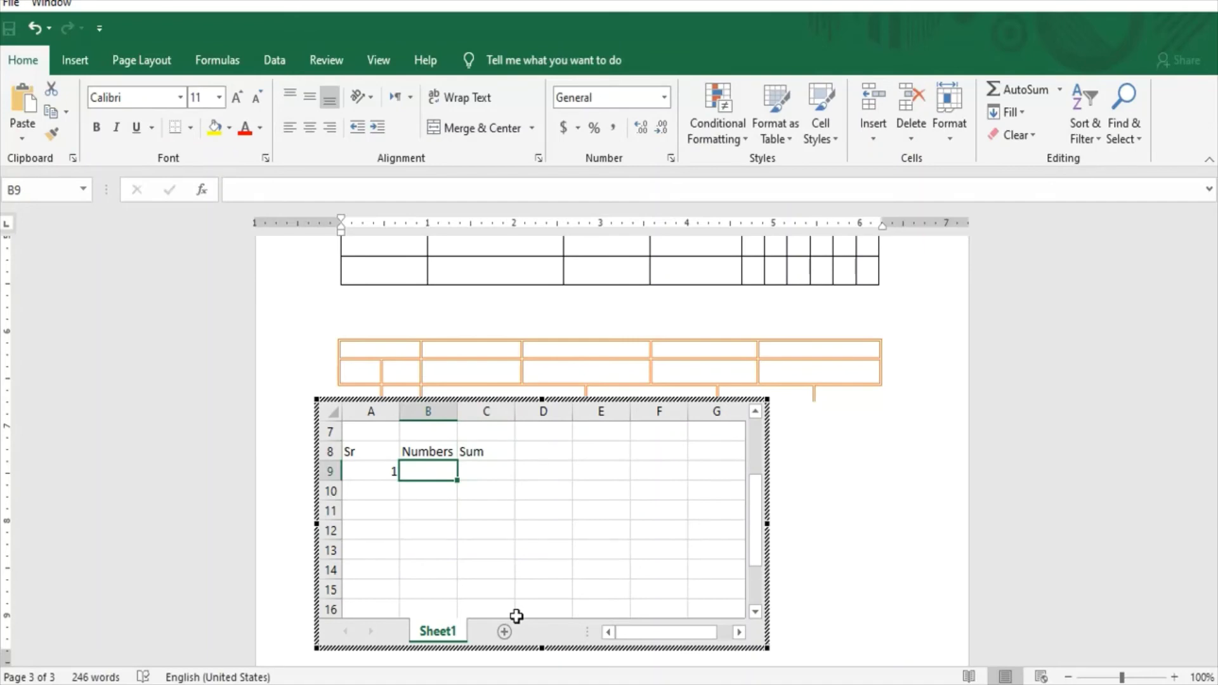
text(1)
key(Escape)
text(2)
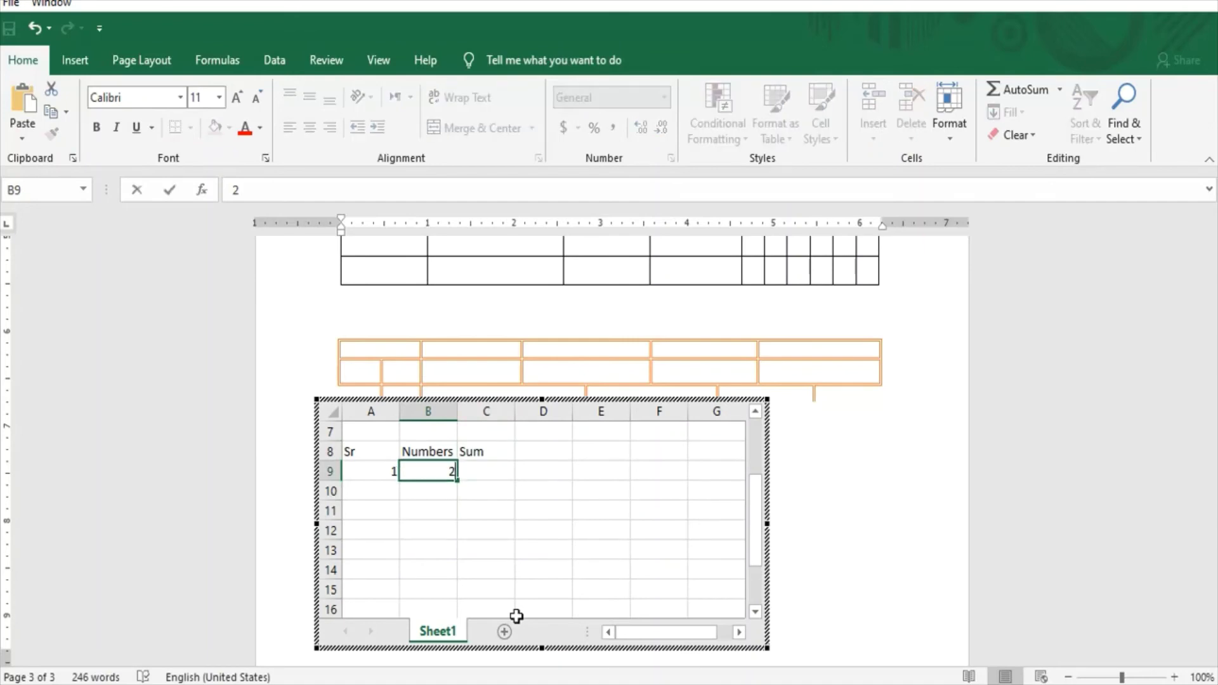
key(Tab)
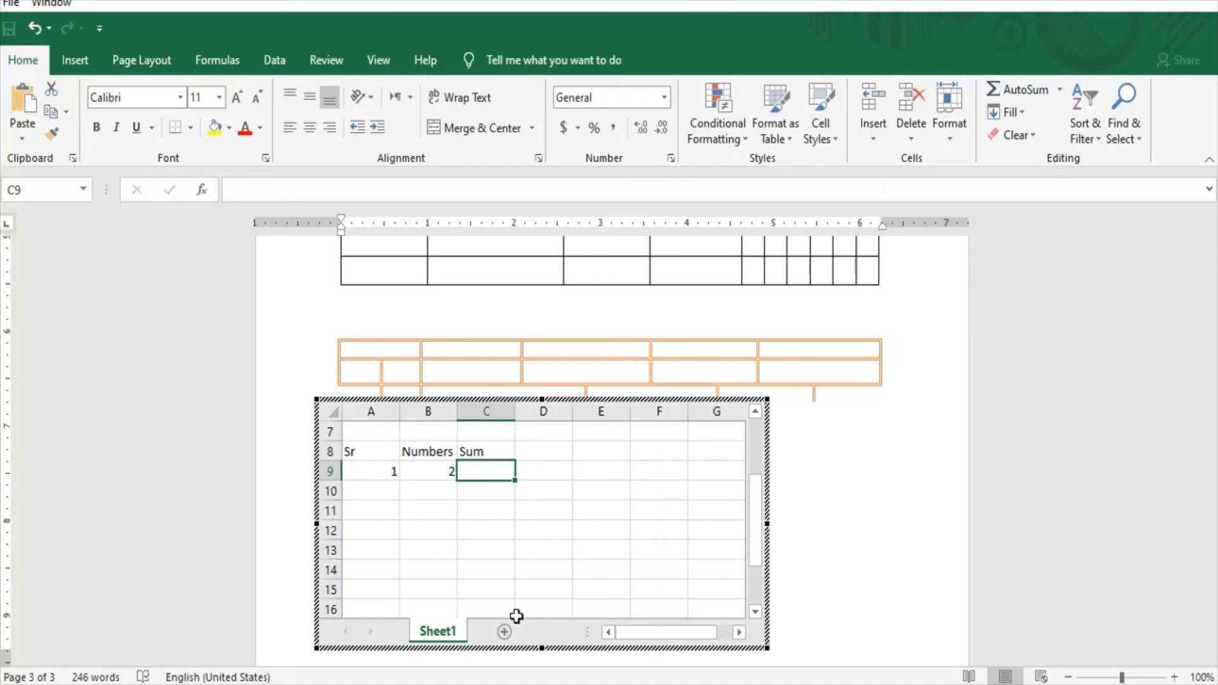
- Enter the formula =B9+A9 in cell C9 under "Sum" and return to editing the Word document
text(=)
key(Left)
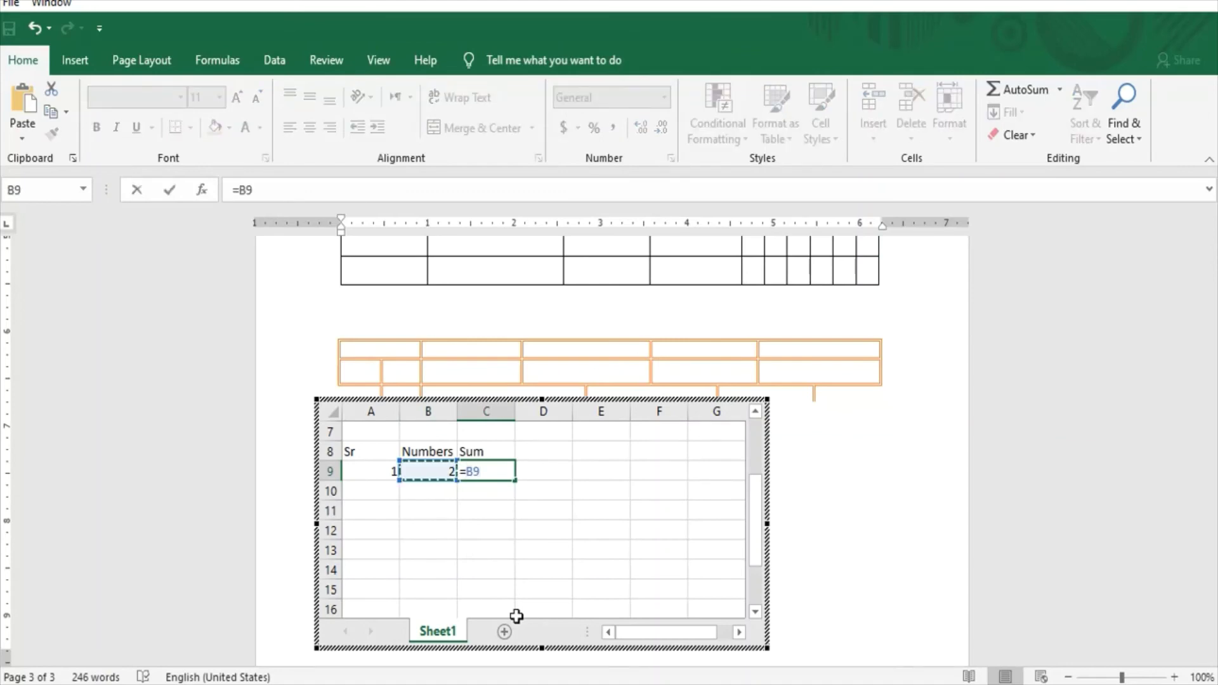
text(+)
key(Left)
key(Left)
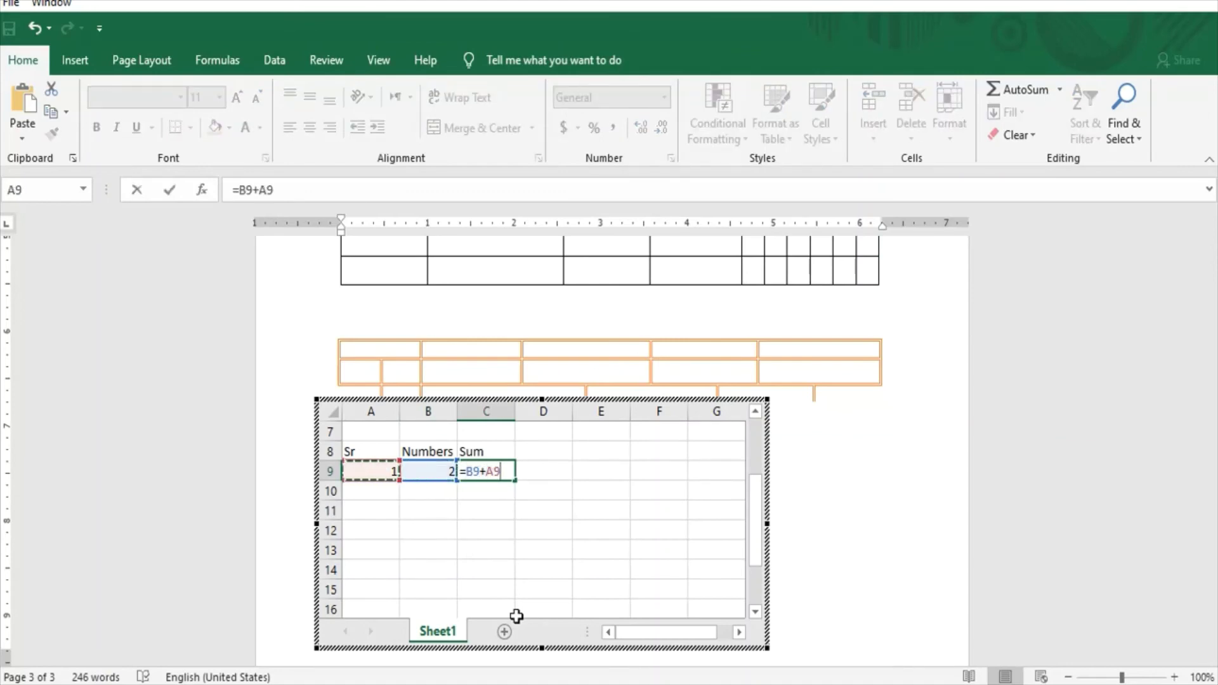
key(Return)
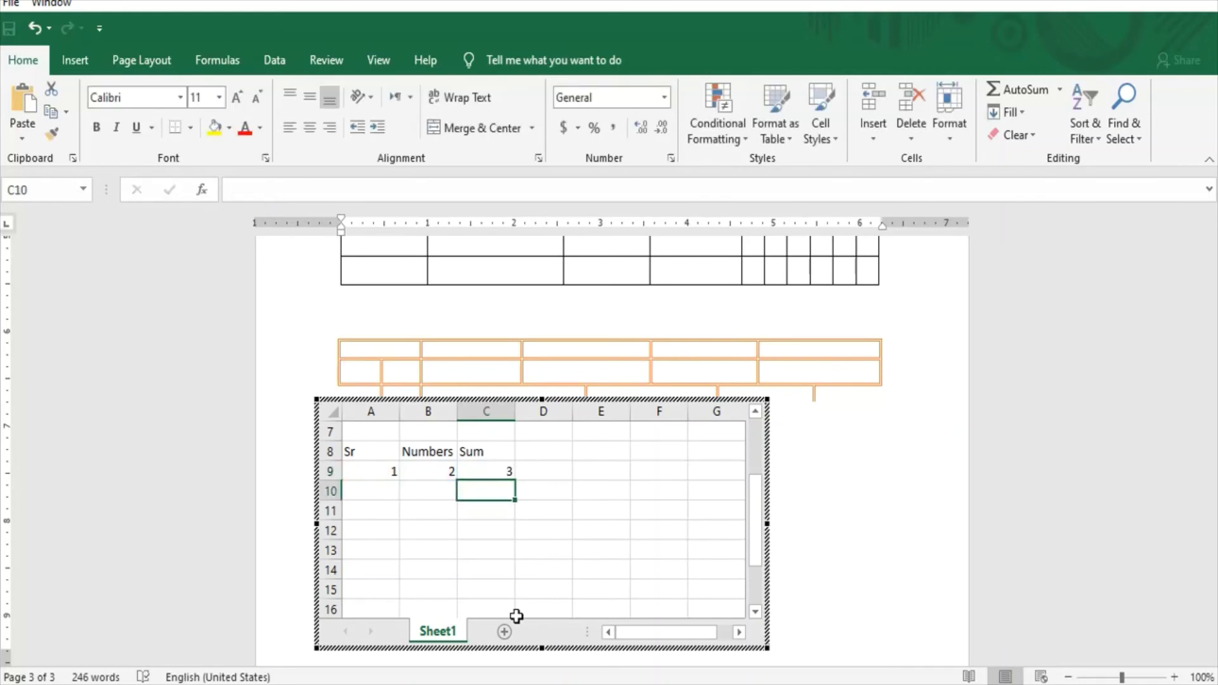
click(867, 557)
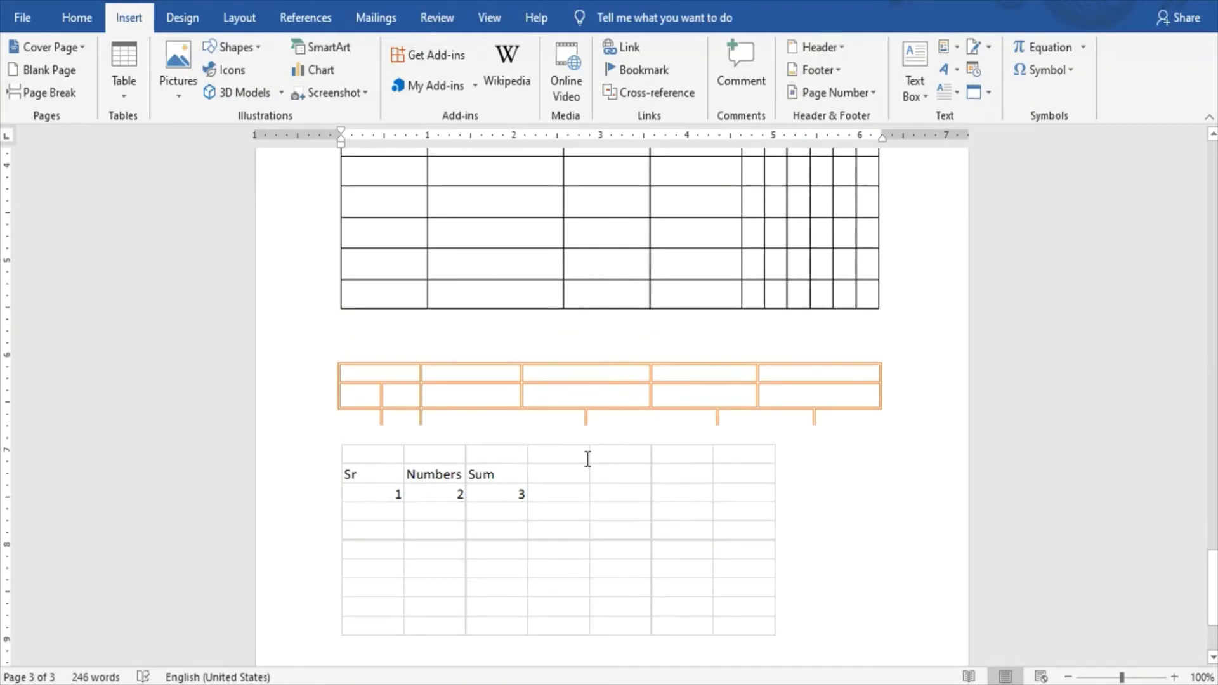
- Reopen the embedded spreadsheet, shift its visible range to start at row 4 and return to the document
double_click(533, 513)
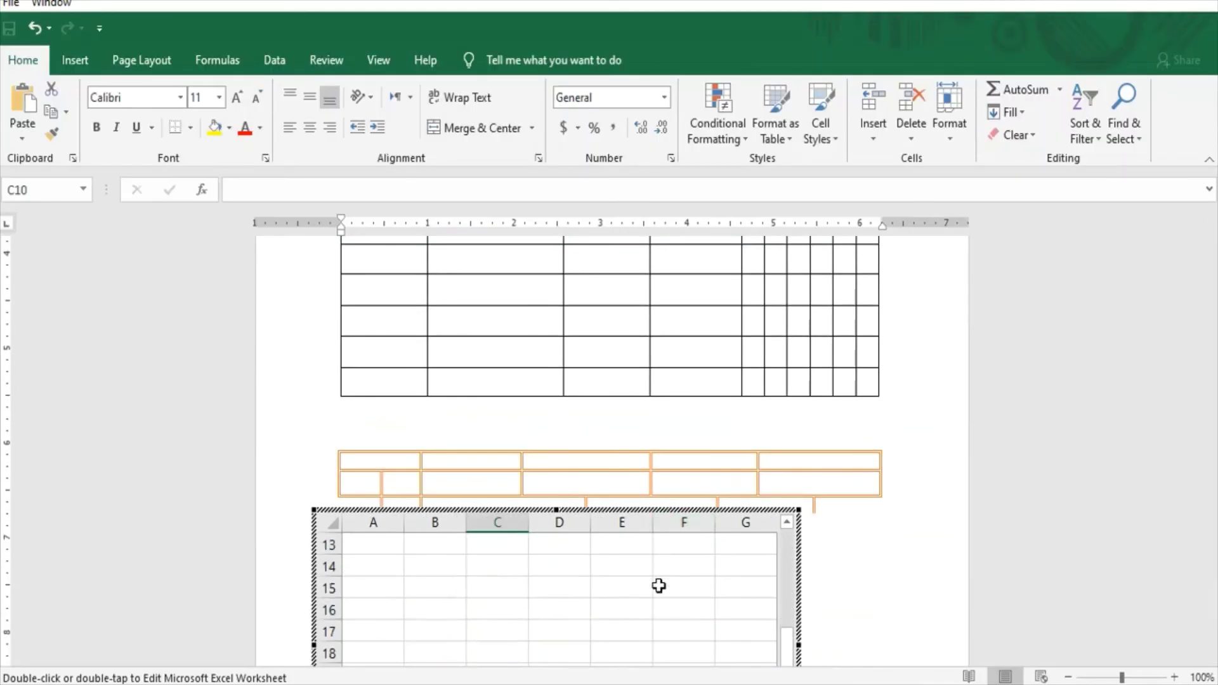
scroll(658, 580, up, 3)
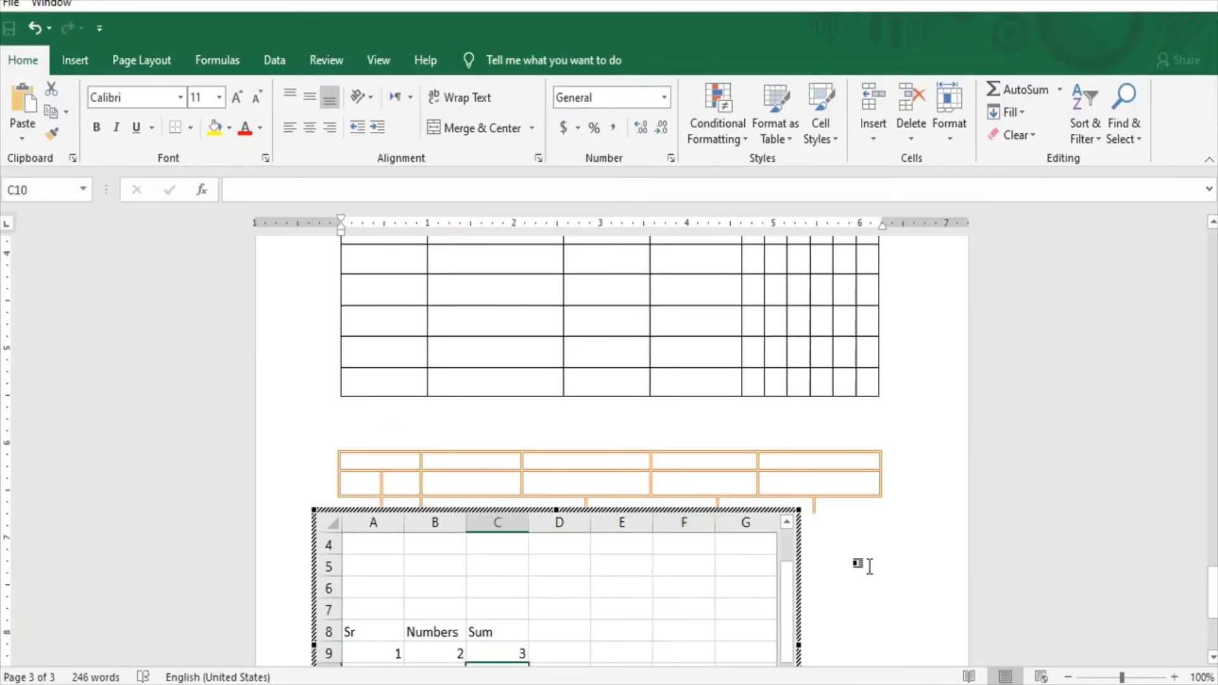
click(869, 566)
- Place the cursor after the embedded spreadsheet and continue onto a new line on page 4
scroll(799, 556, up, 5)
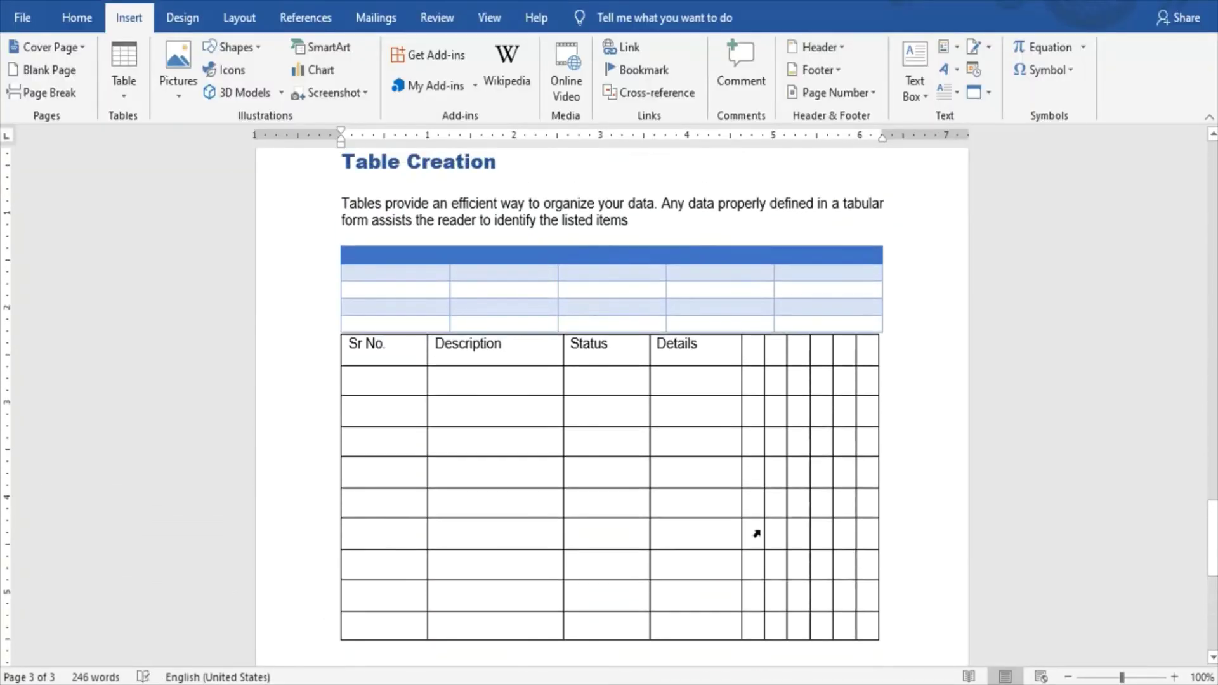
scroll(373, 345, down, 6)
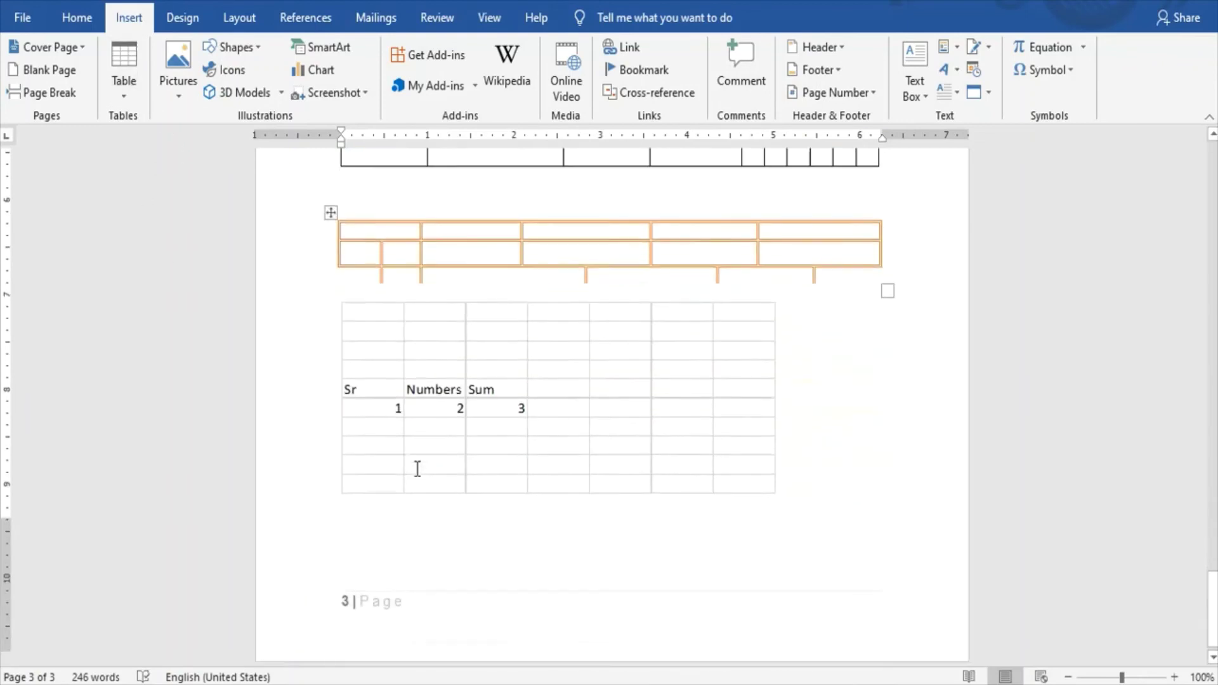
click(428, 513)
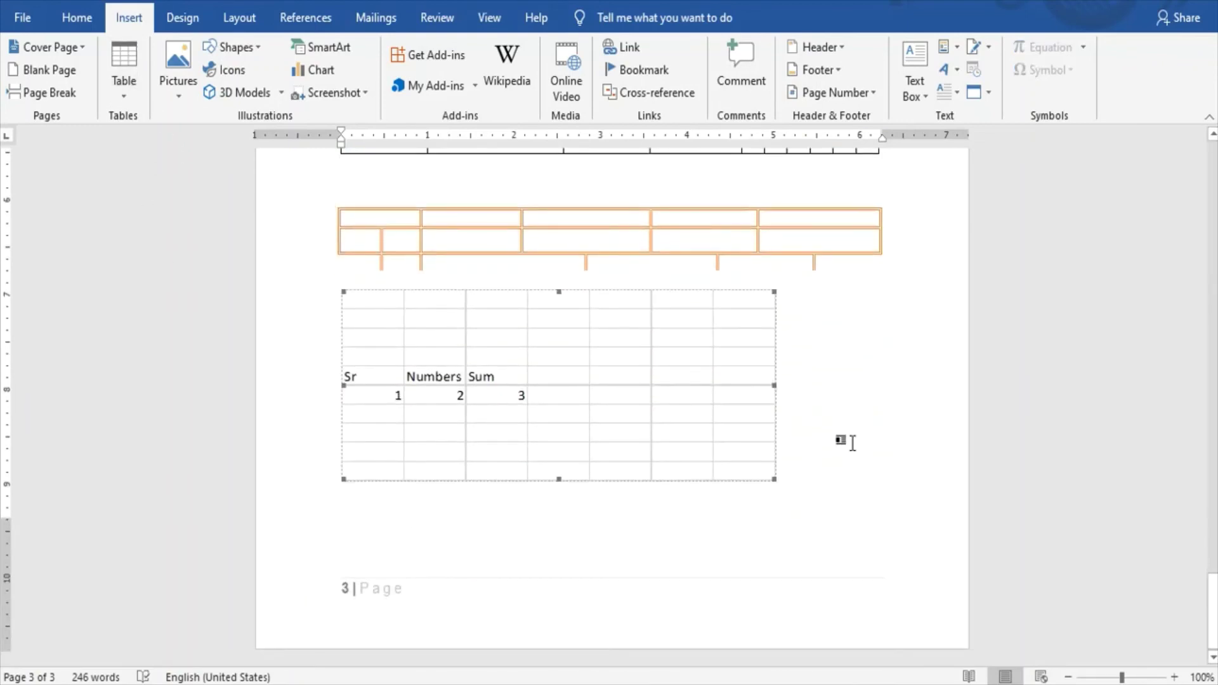
click(826, 484)
scroll(836, 473, down, 2)
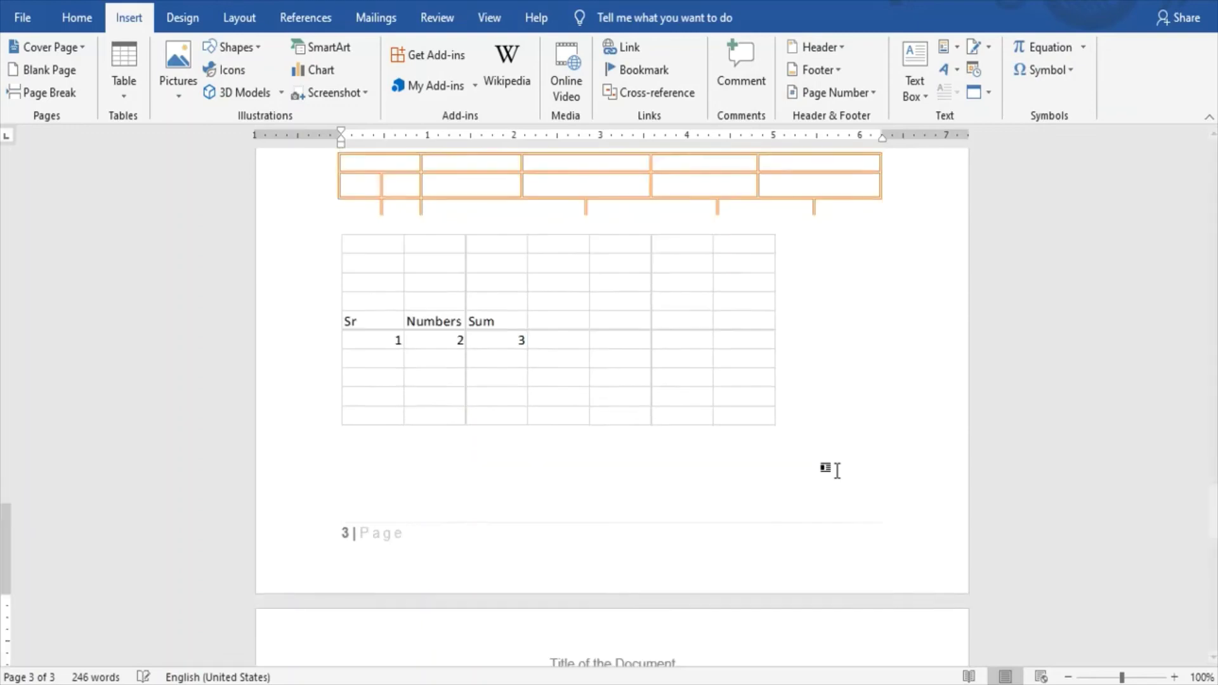
scroll(835, 470, down, 3)
scroll(821, 477, down, 1)
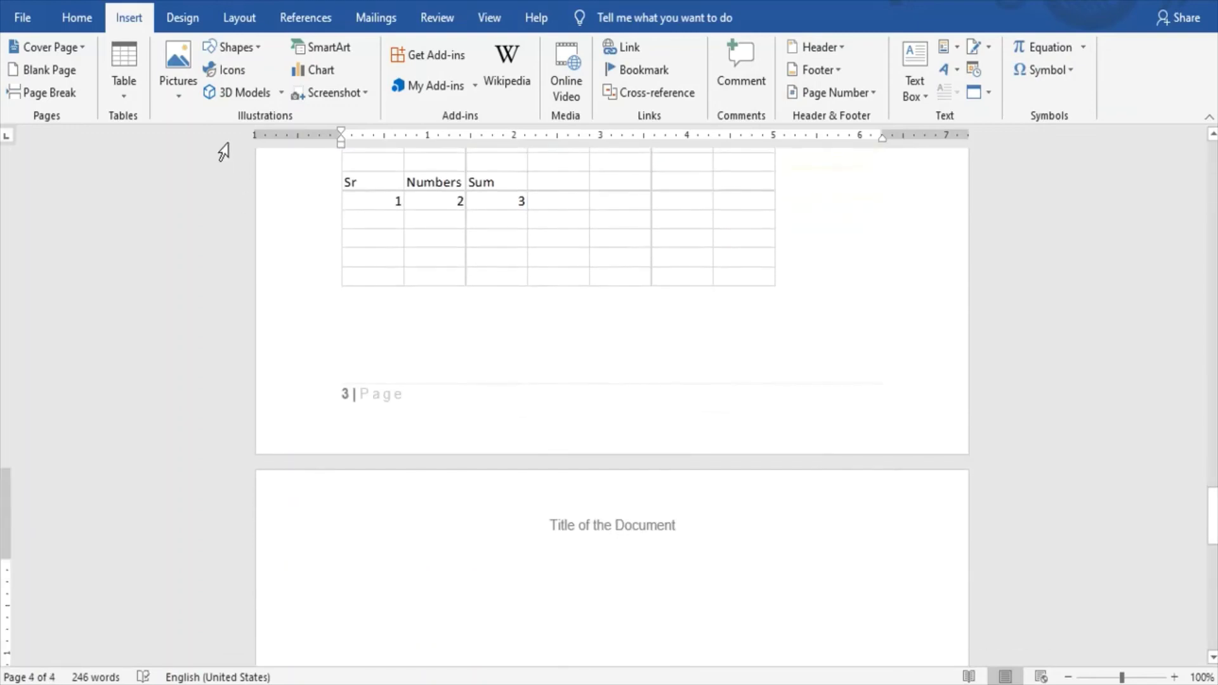
- Insert the built-in quick table With Subheads 2 on the new page
click(126, 82)
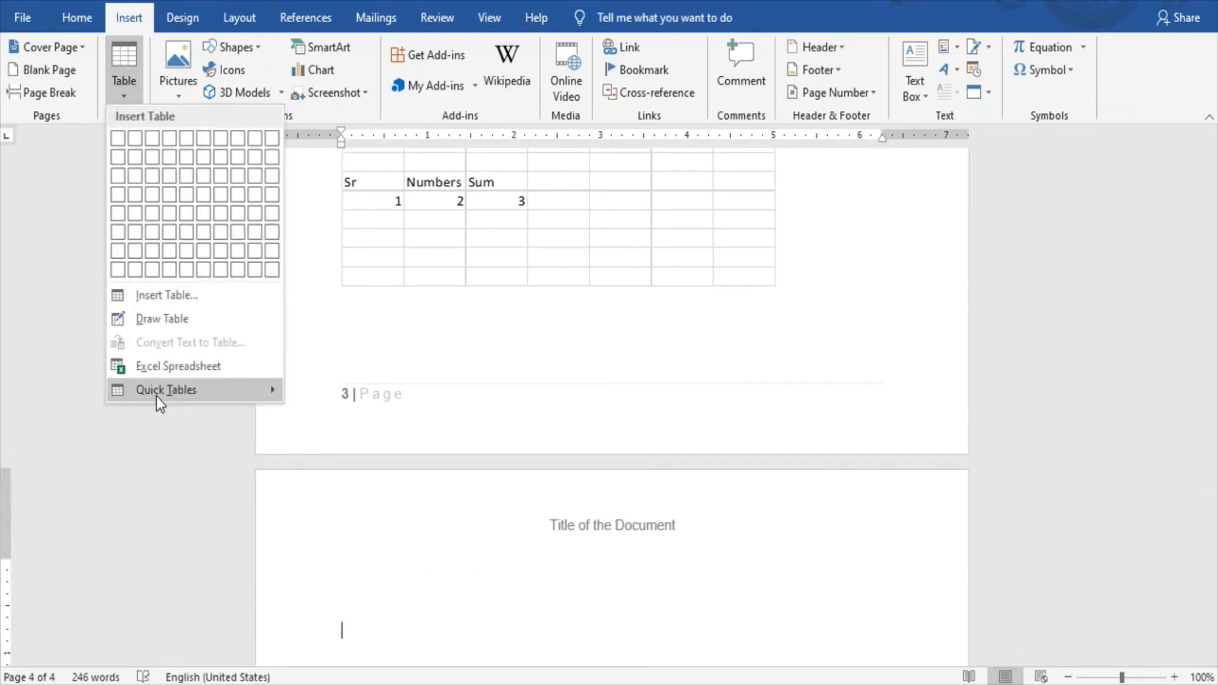
mouse_move(156, 395)
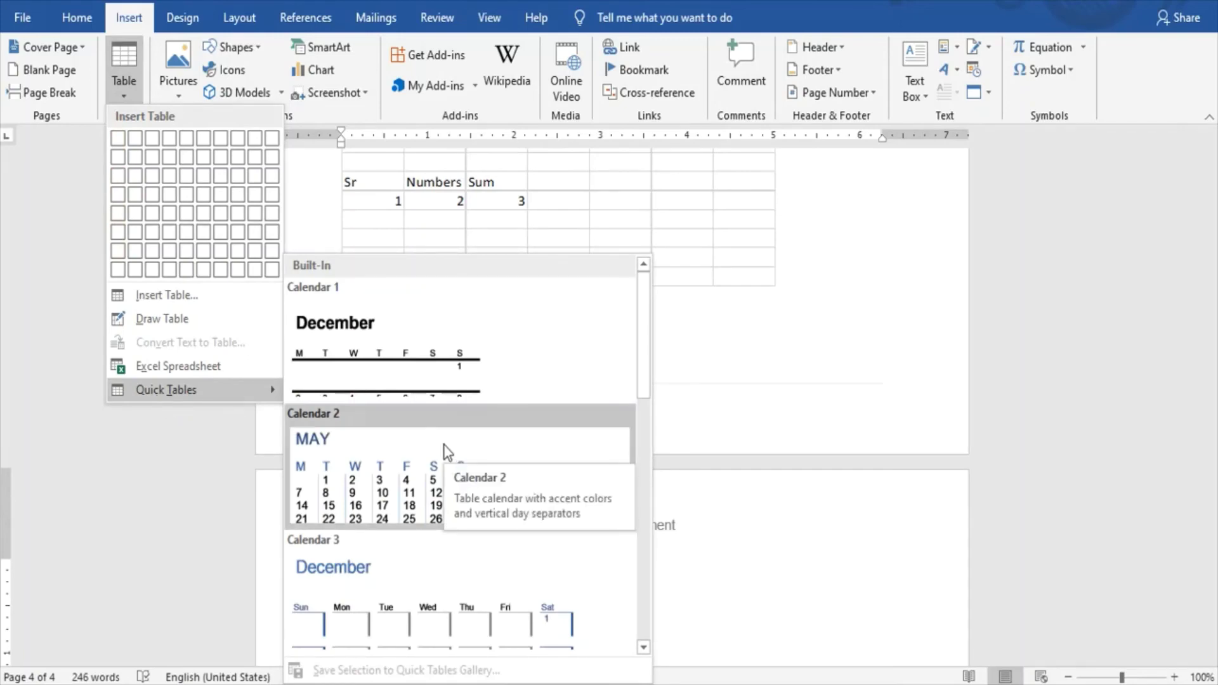
scroll(444, 452, down, 3)
scroll(440, 400, up, 3)
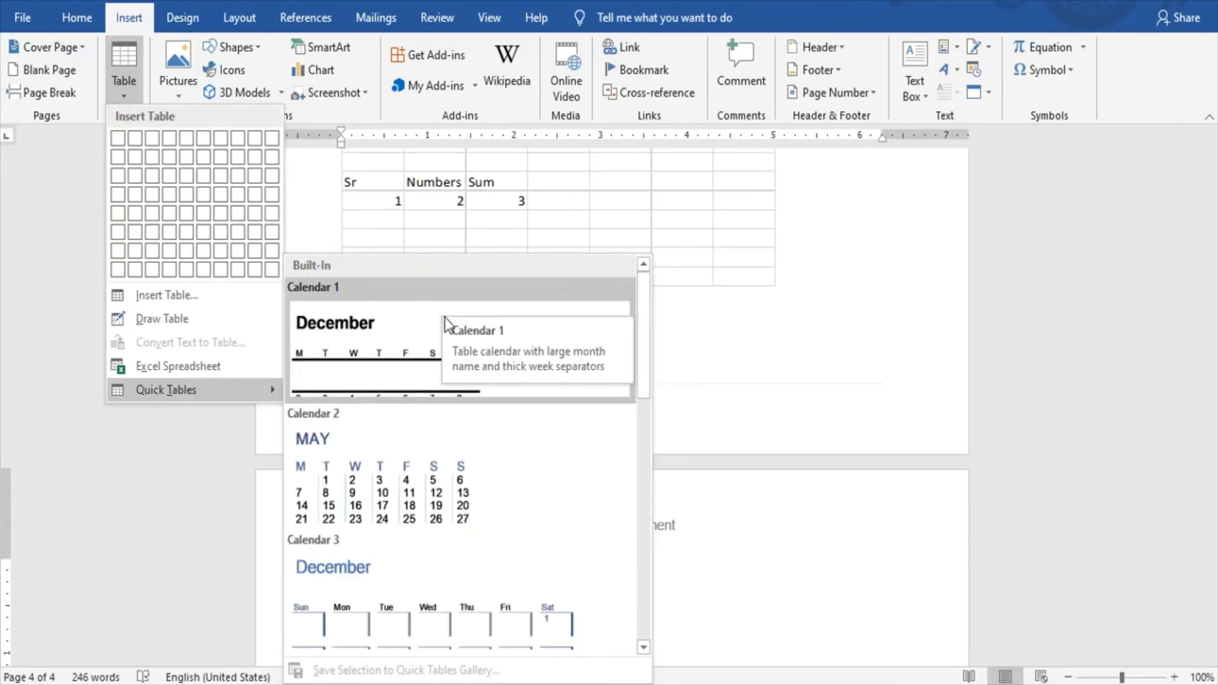
scroll(402, 476, down, 3)
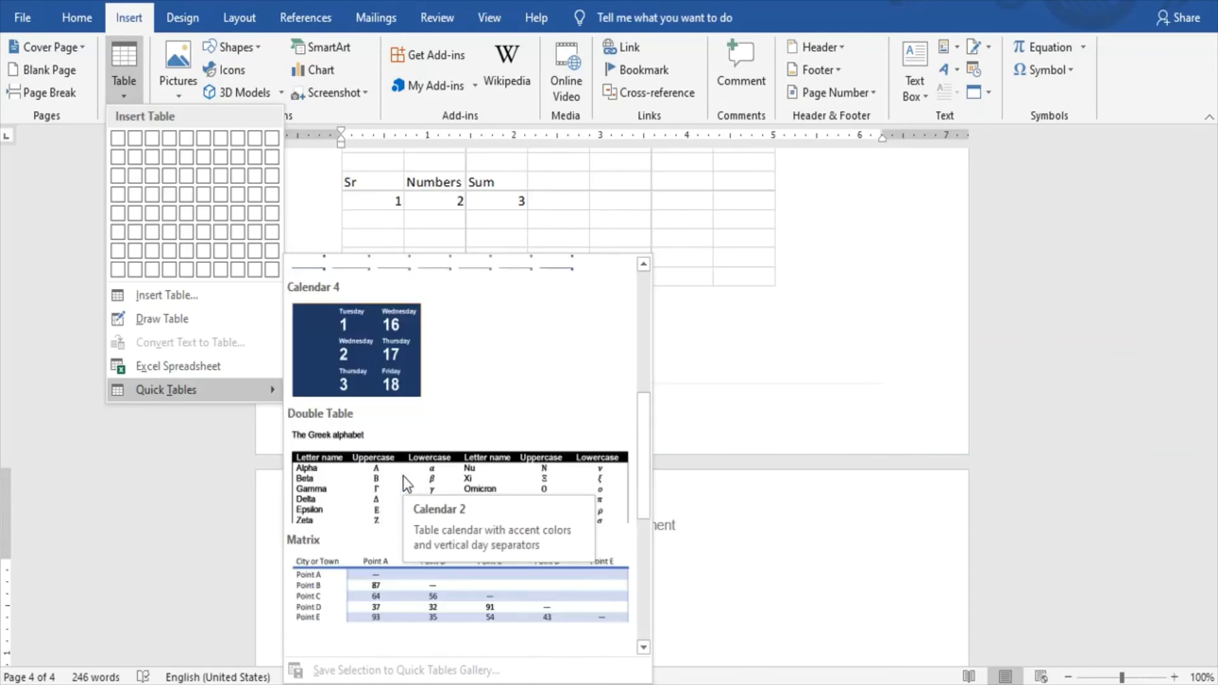
drag(646, 419, 642, 473)
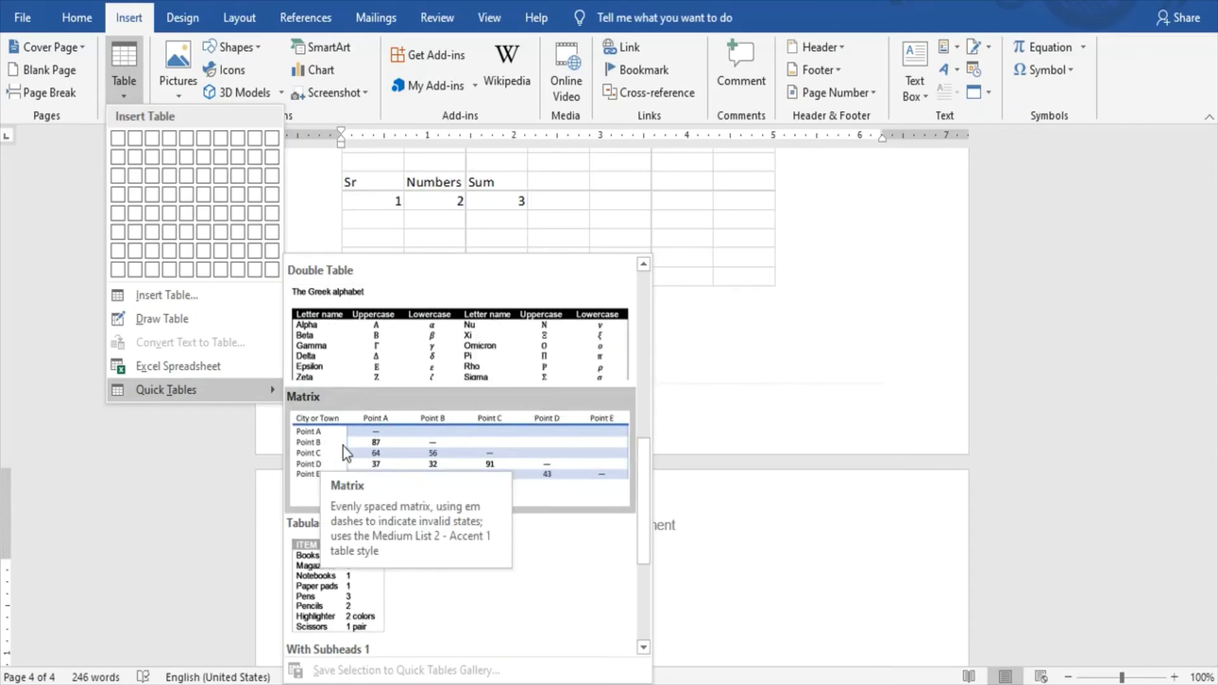
drag(642, 473, 647, 533)
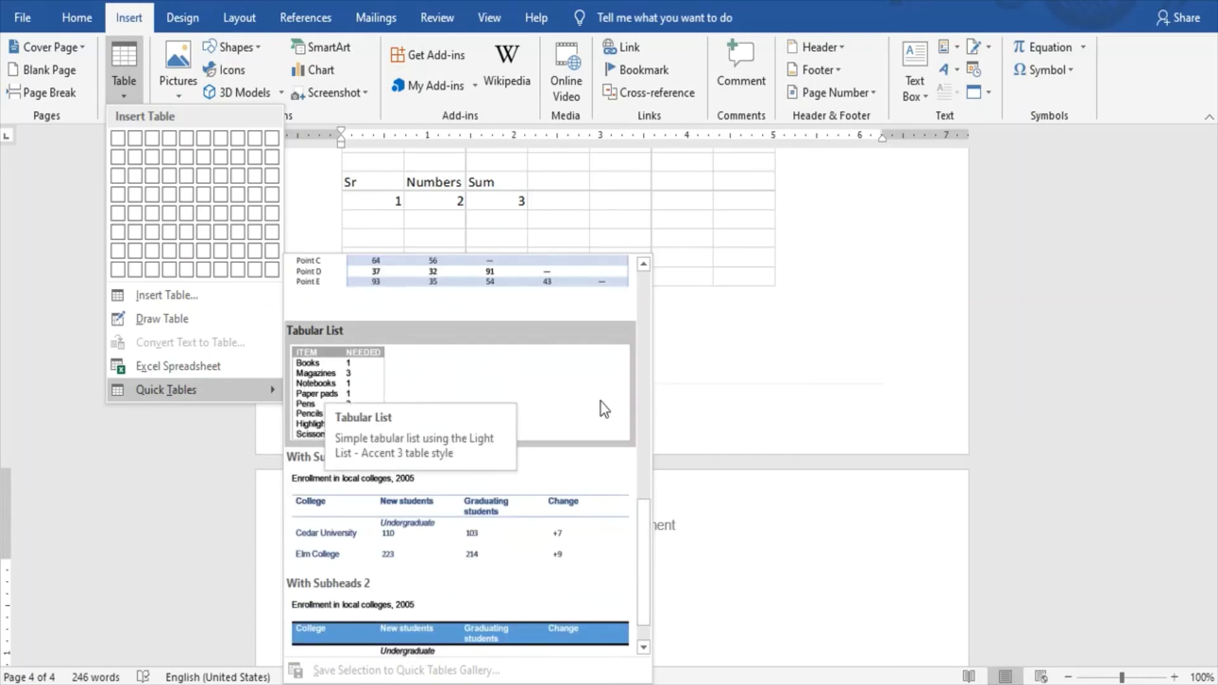
drag(647, 526, 646, 571)
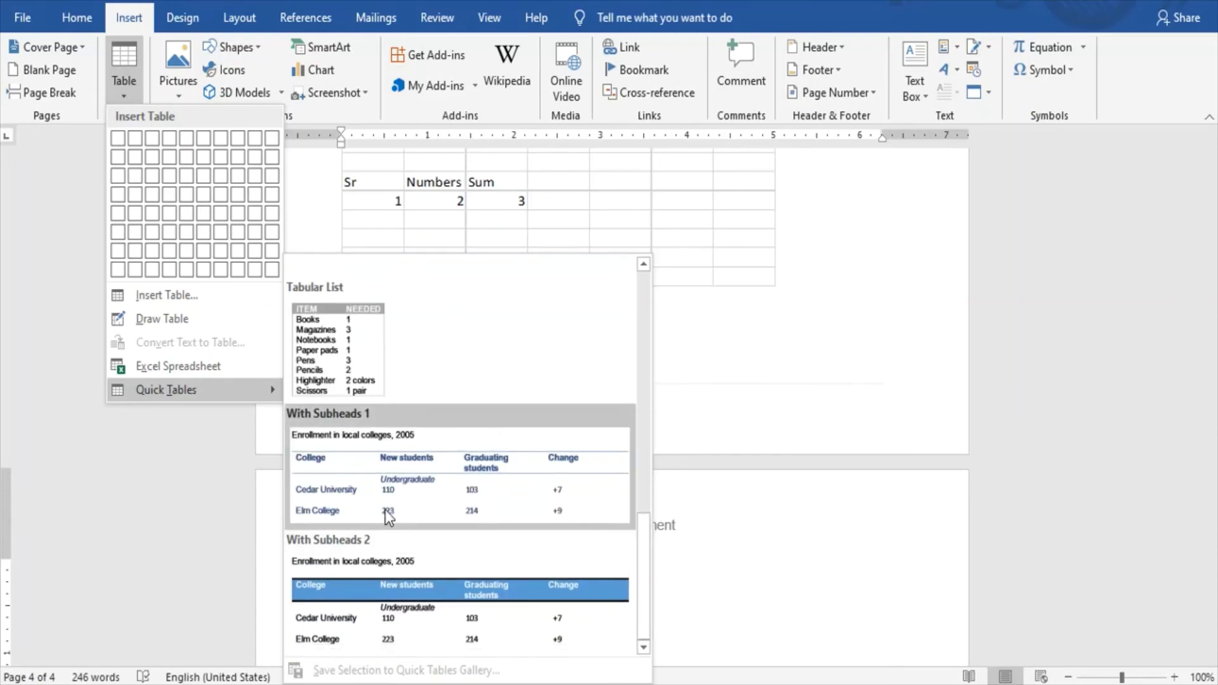
click(385, 600)
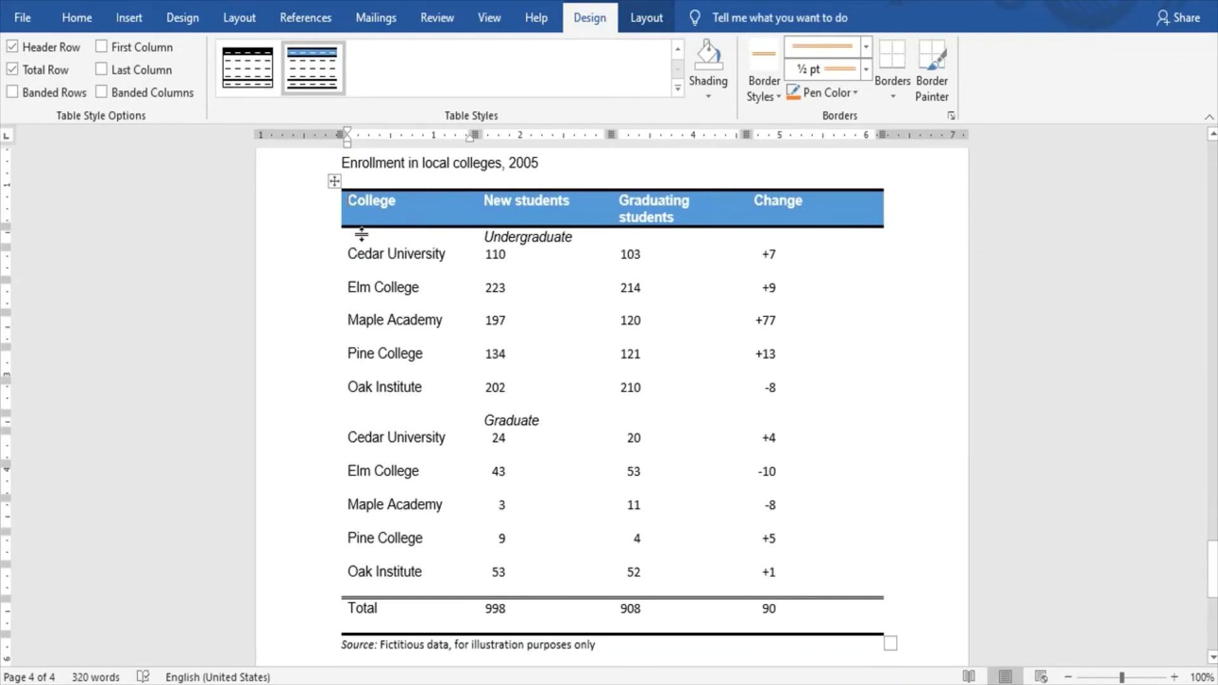
drag(499, 236, 601, 245)
click(569, 298)
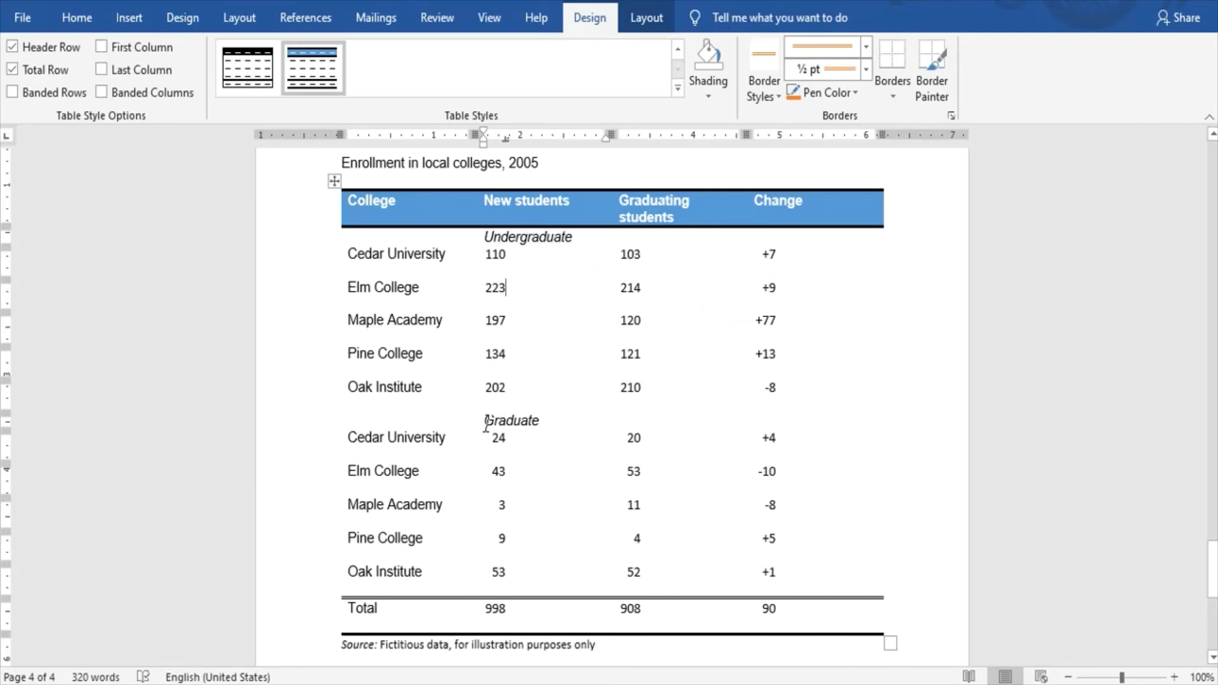
scroll(587, 484, up, 3)
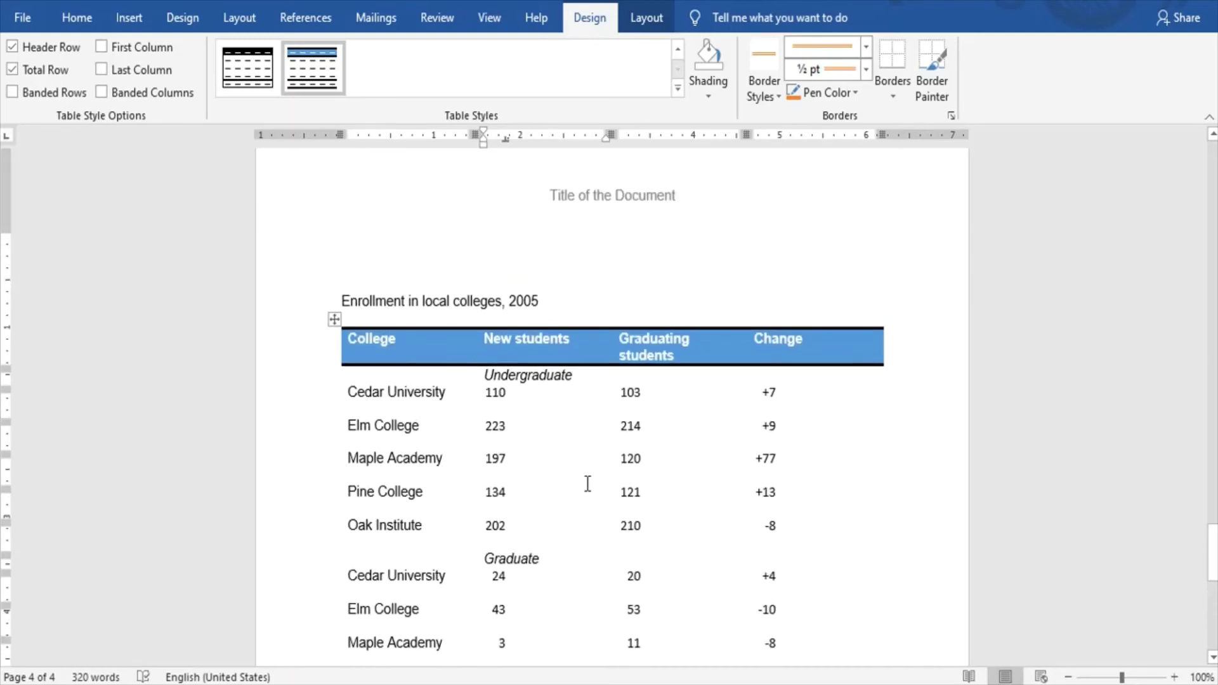
scroll(591, 483, up, 3)
scroll(594, 484, down, 6)
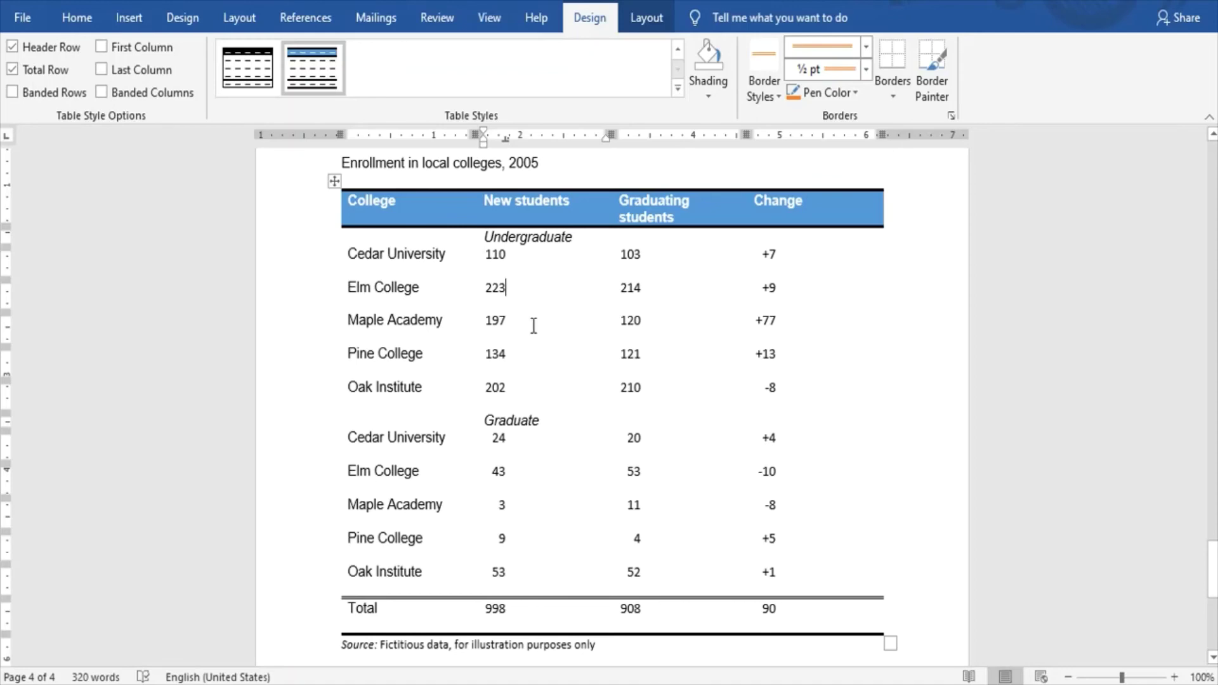
- Start a caption for the blue banded table under the "Table Creation" heading, with the text "Table 1-Table Name"
scroll(529, 328, up, 15)
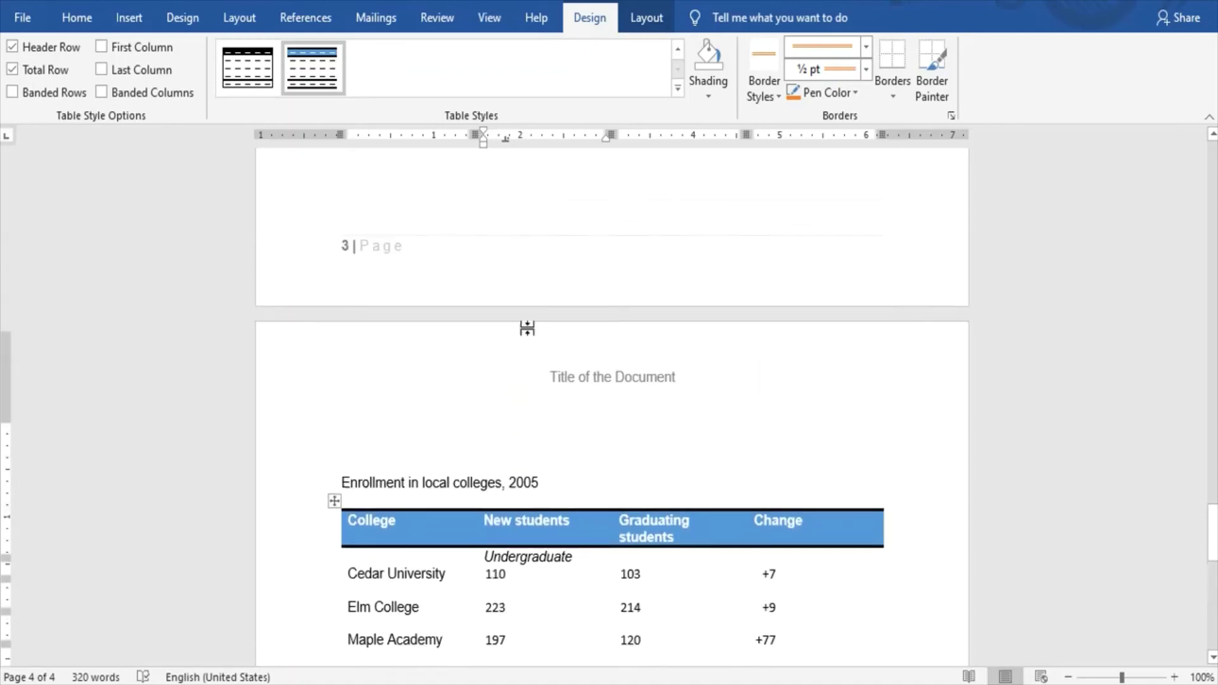
scroll(527, 329, up, 5)
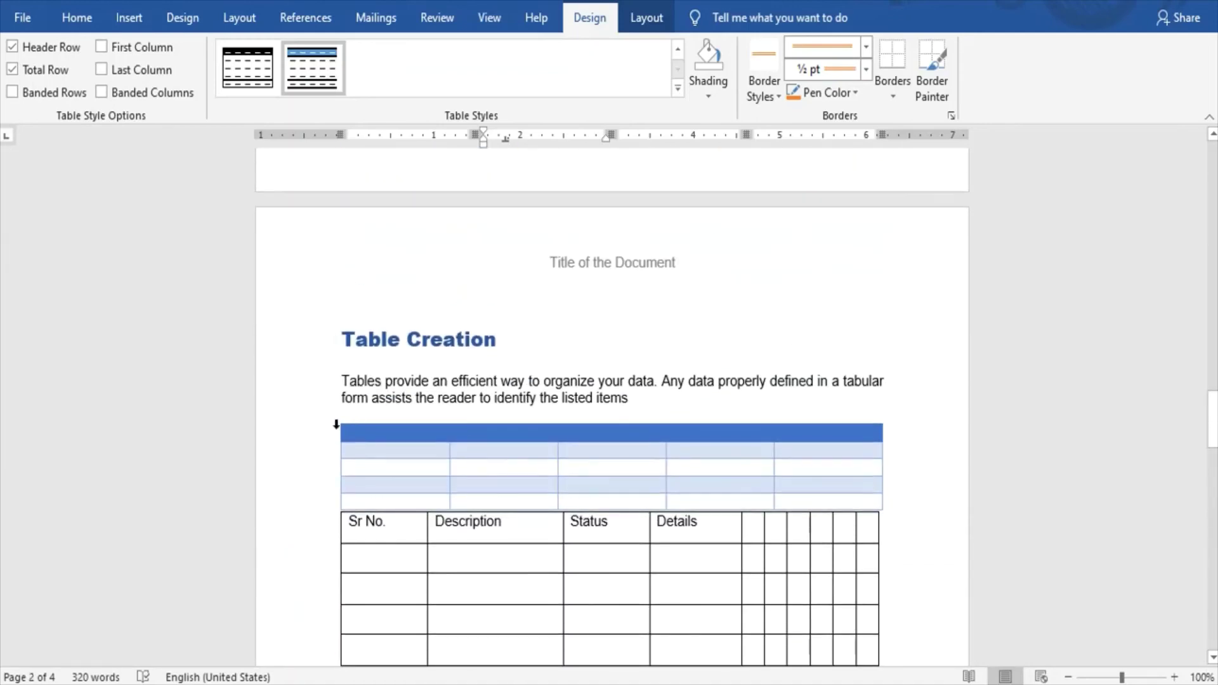
click(343, 438)
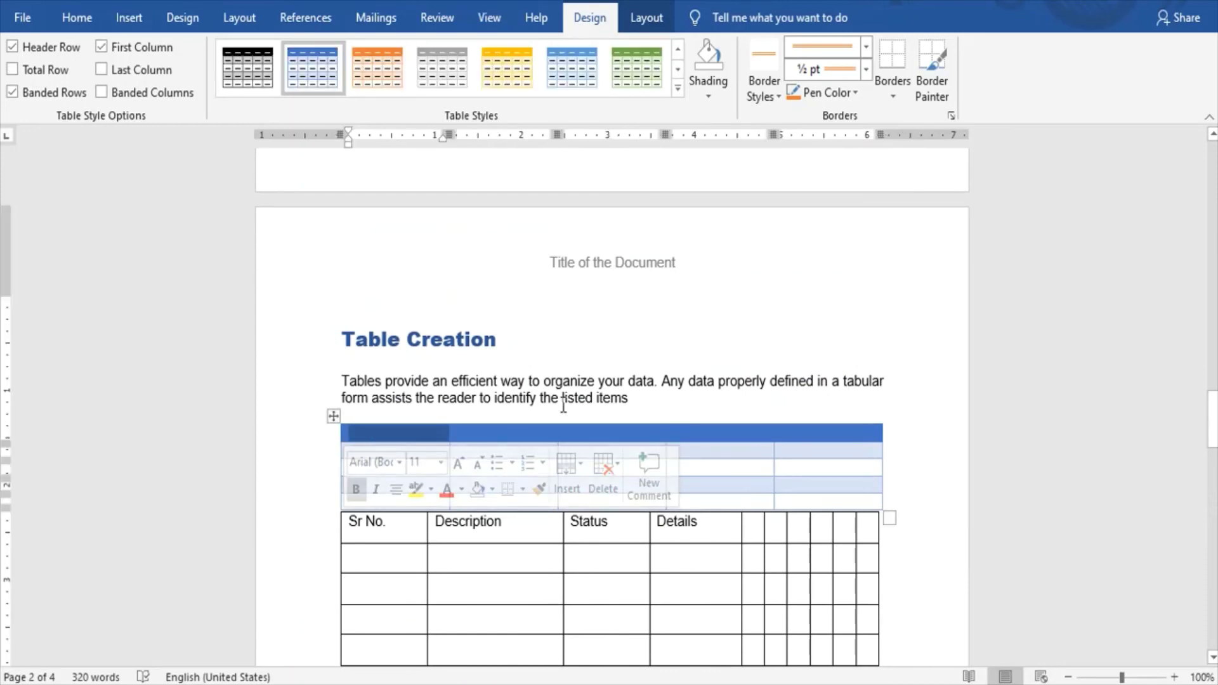
click(588, 433)
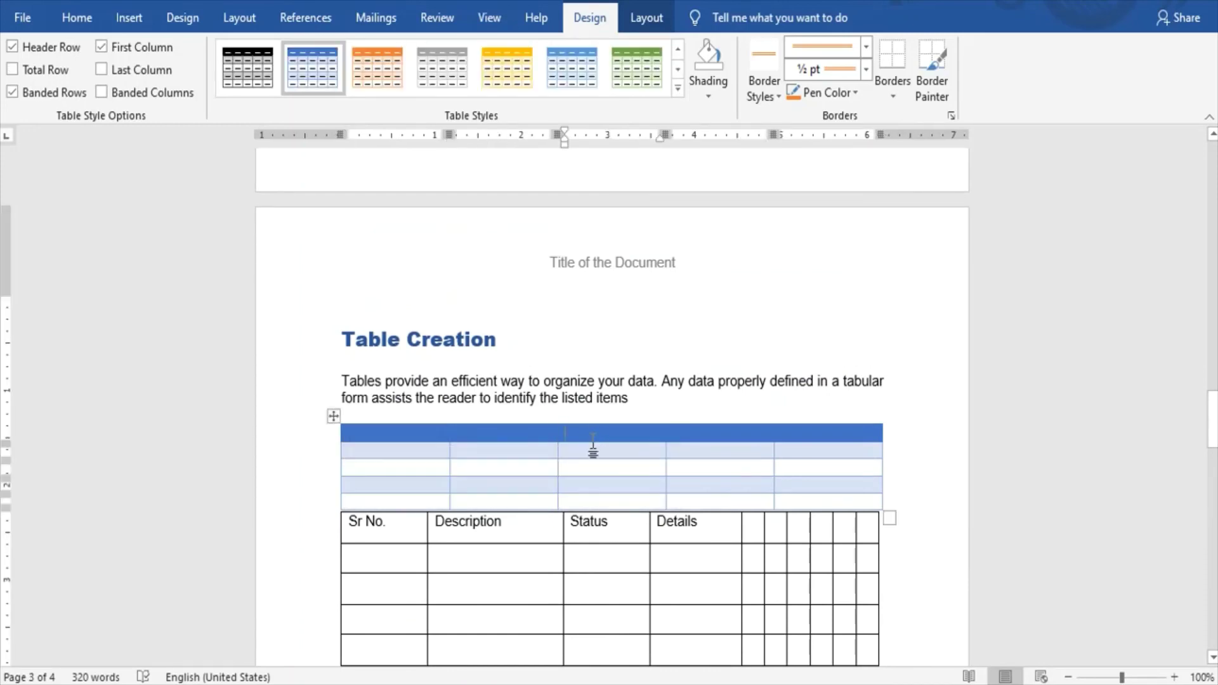
right_click(334, 418)
click(374, 351)
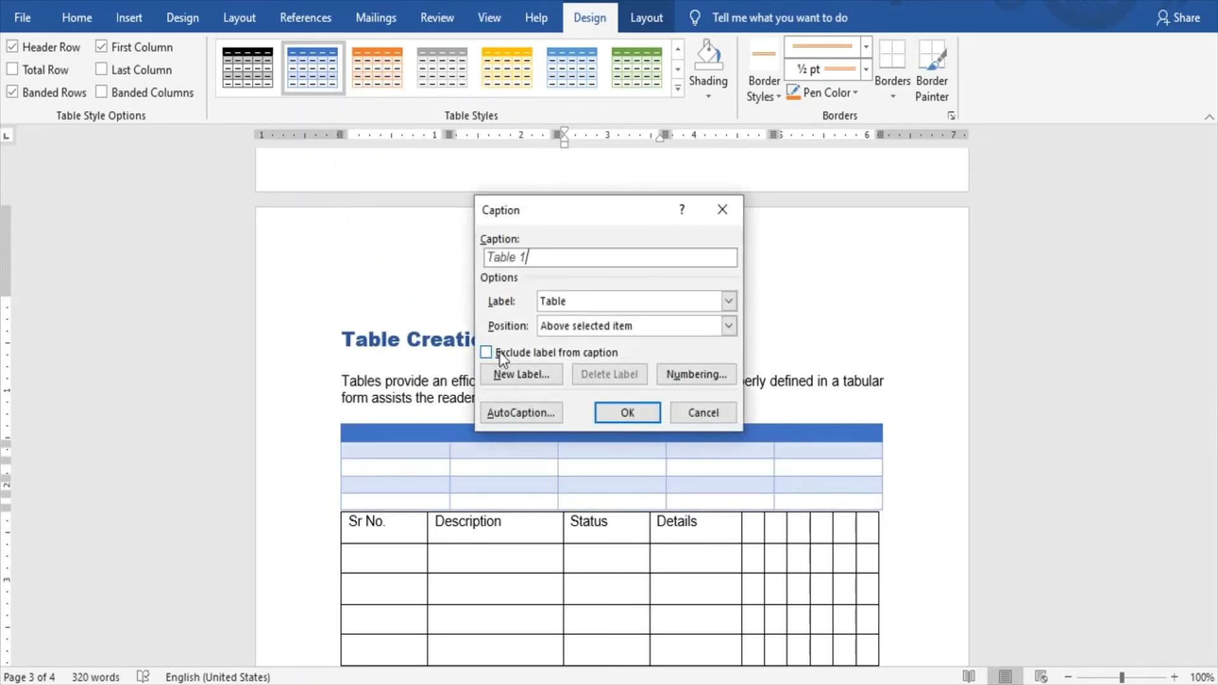
text(-Teble Name)
- Choose the label Table and the position Above selected item for the caption, and insert it
click(726, 300)
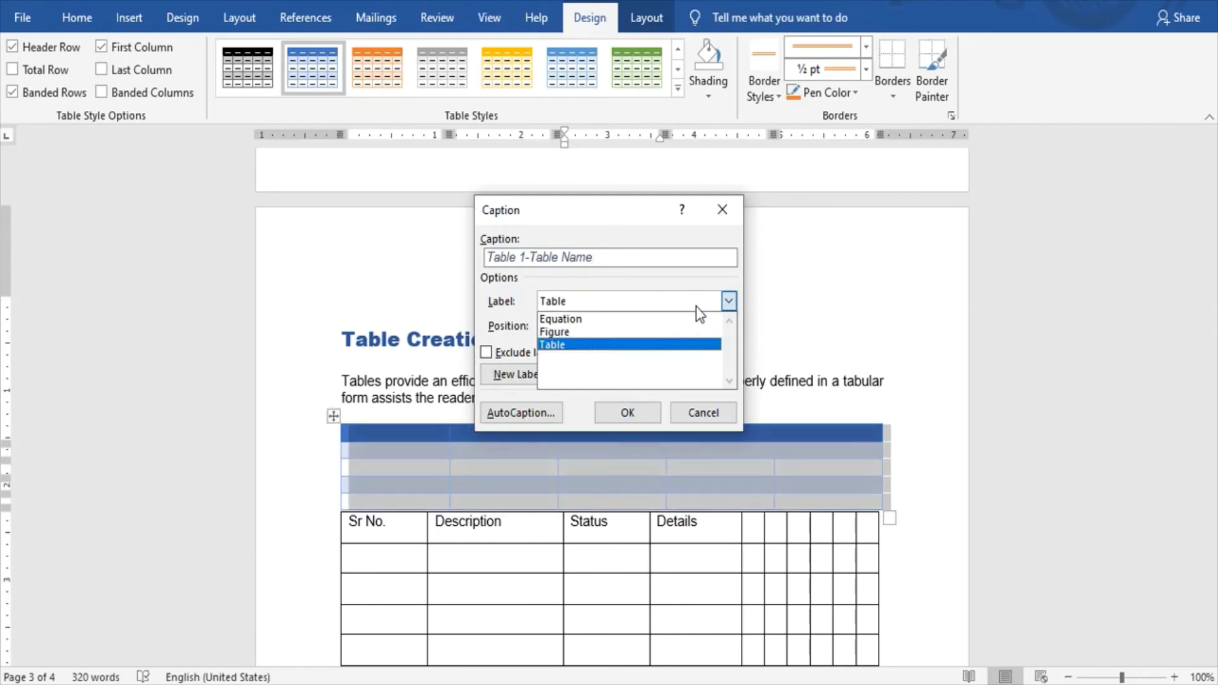
click(646, 345)
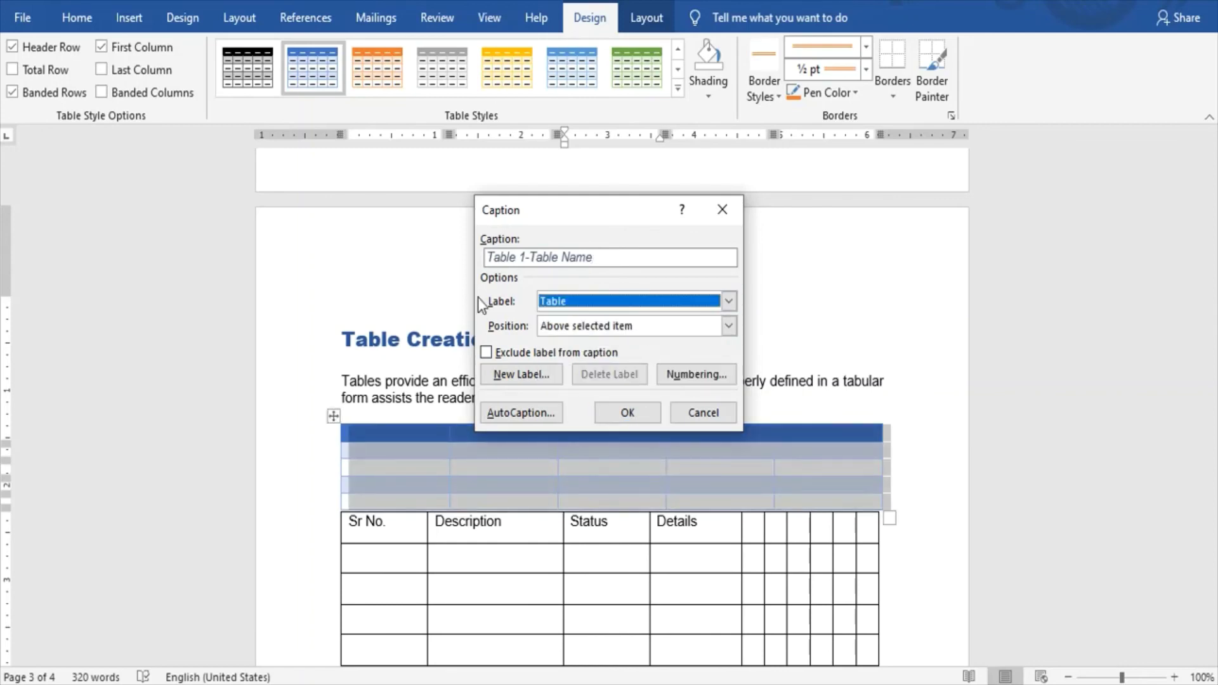
click(600, 326)
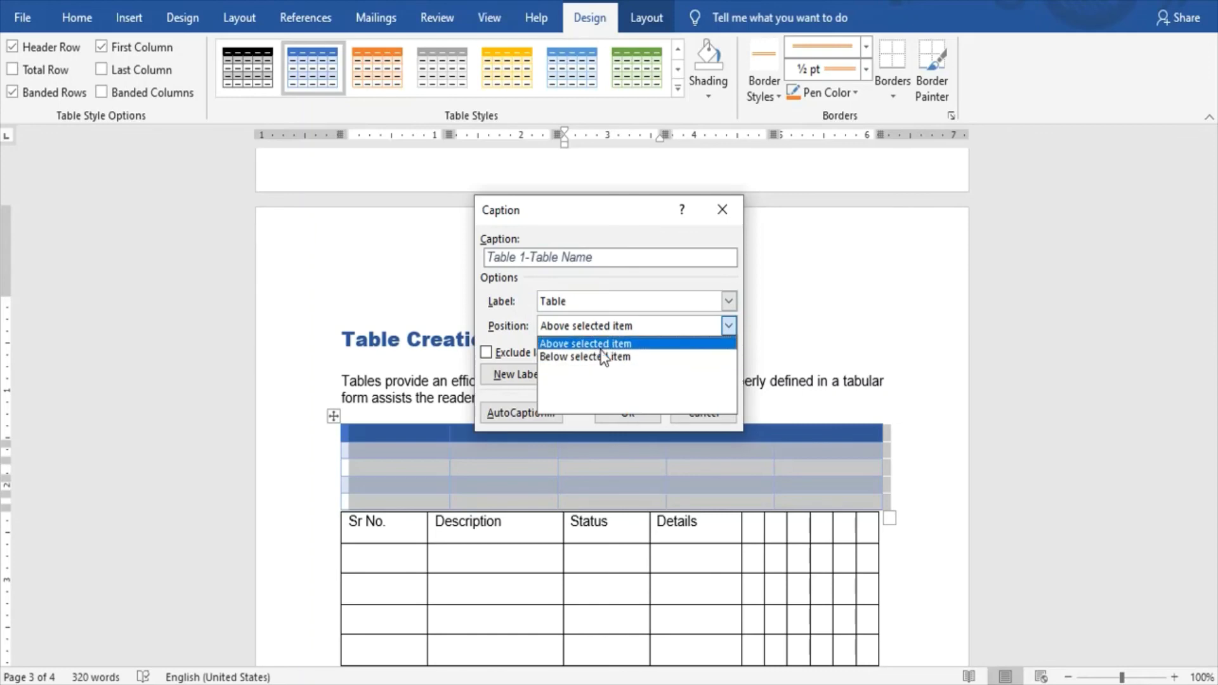
click(599, 343)
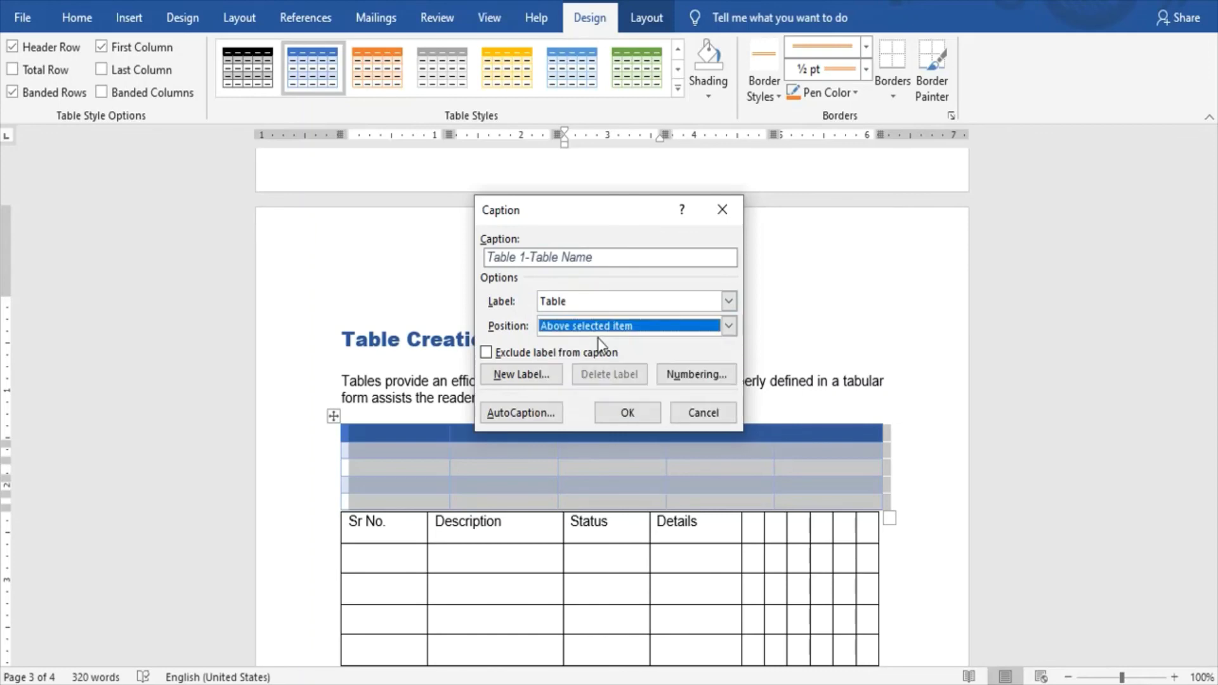
click(626, 413)
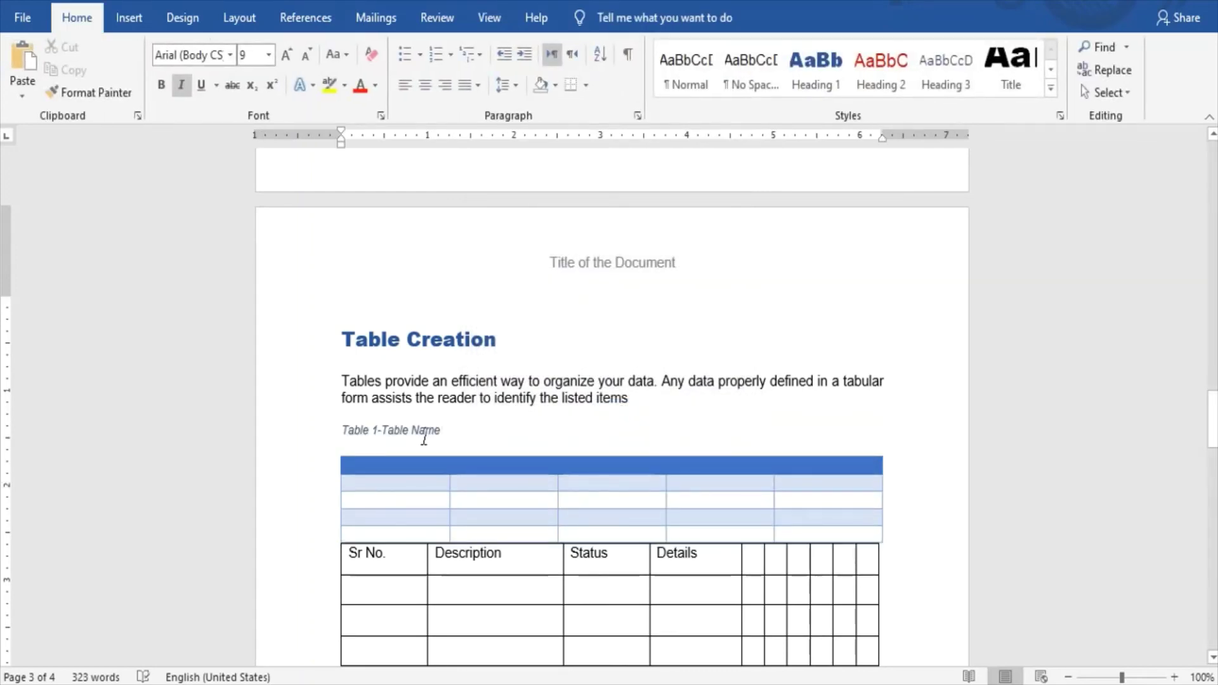
double_click(423, 432)
click(491, 442)
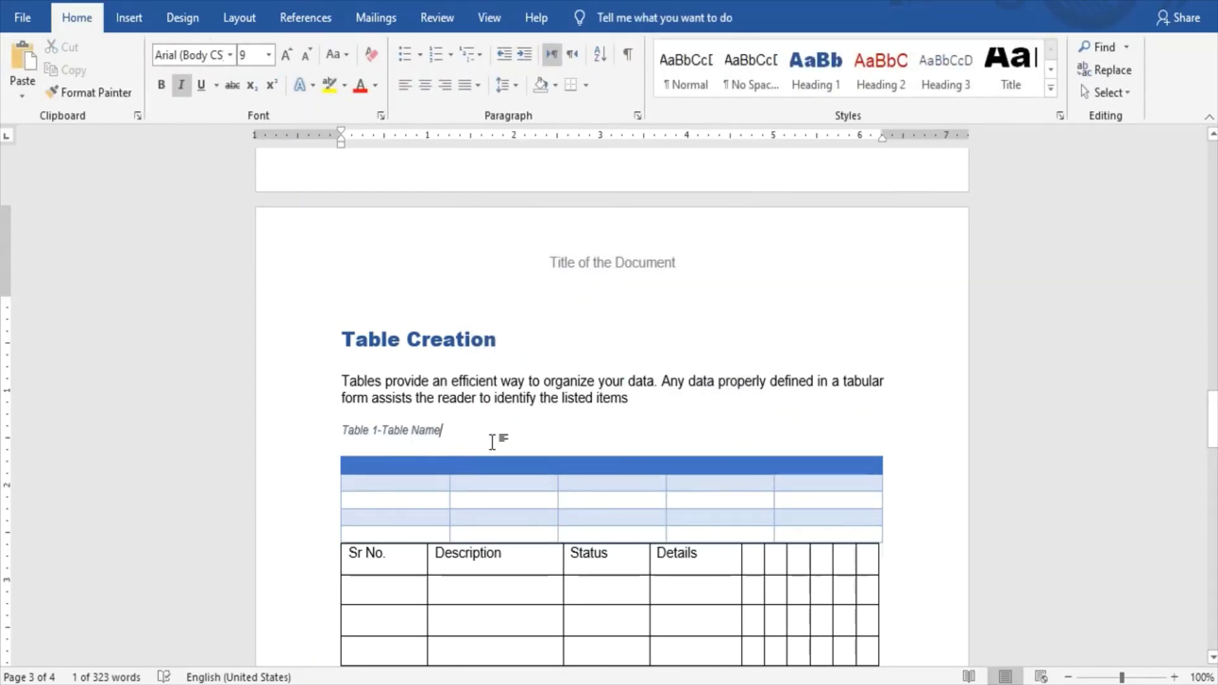